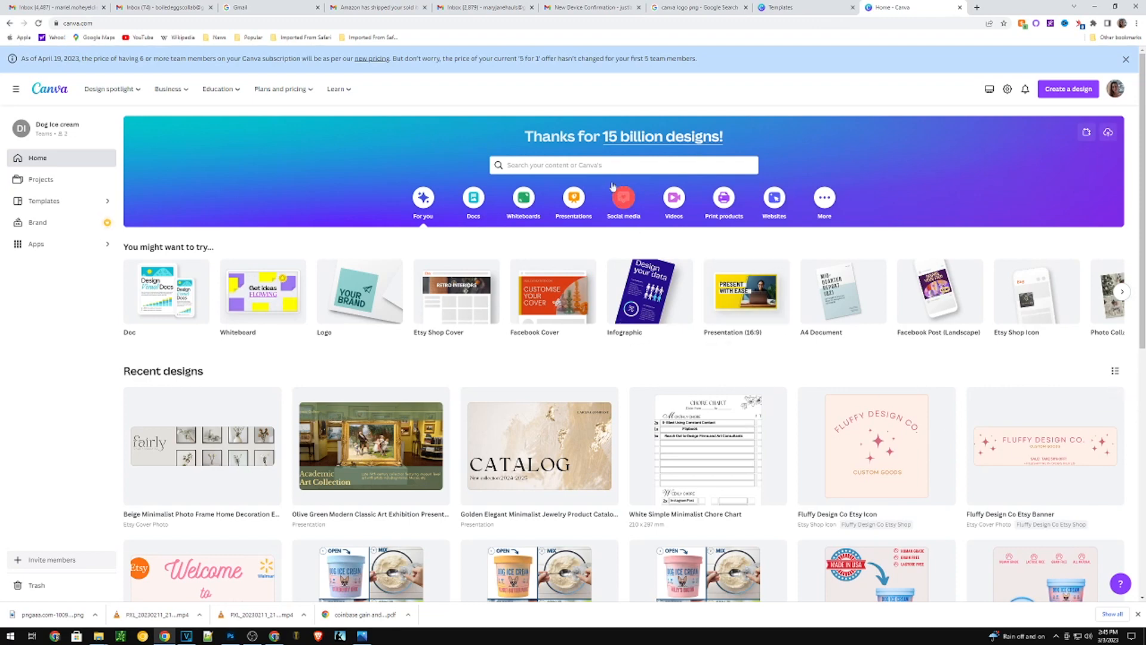
Search templates for "etsy banner" and open the Beige Minimalist Photo Frame Home Decoration Etsy Shop Cover for customizing.
click(598, 162)
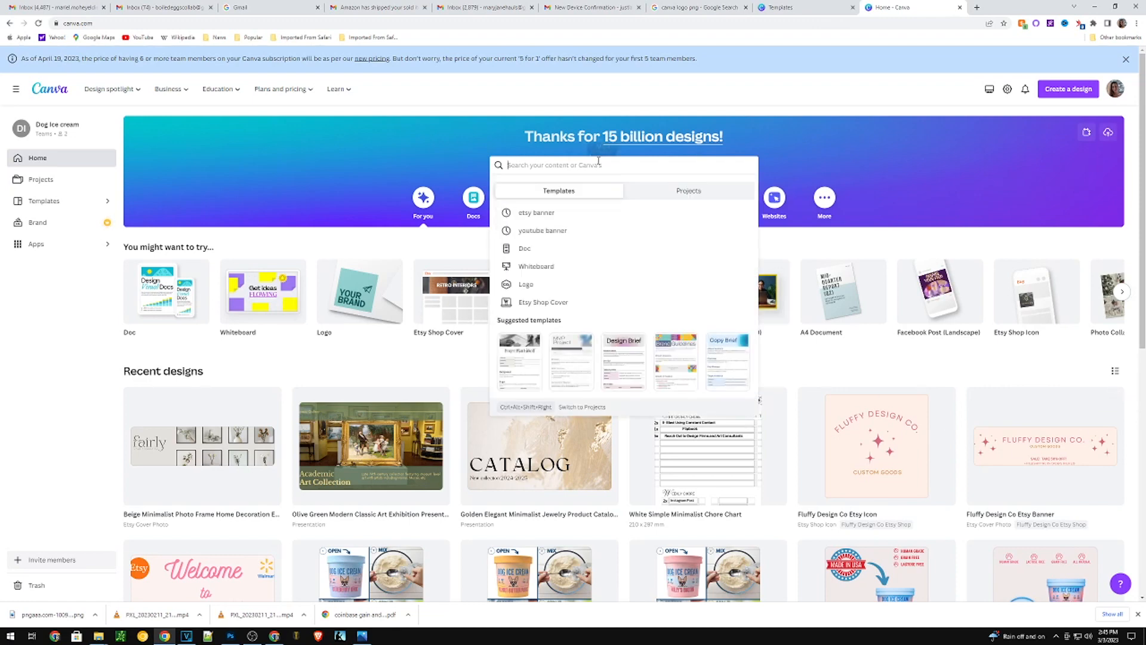
text(etsy banner)
key(Return)
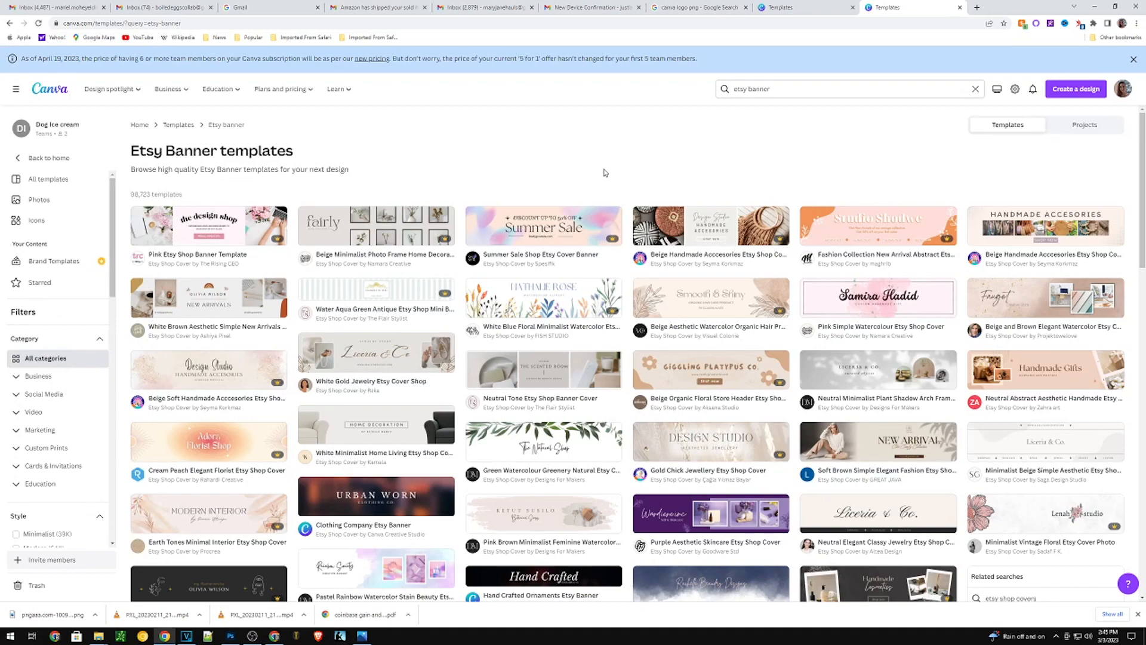
click(349, 233)
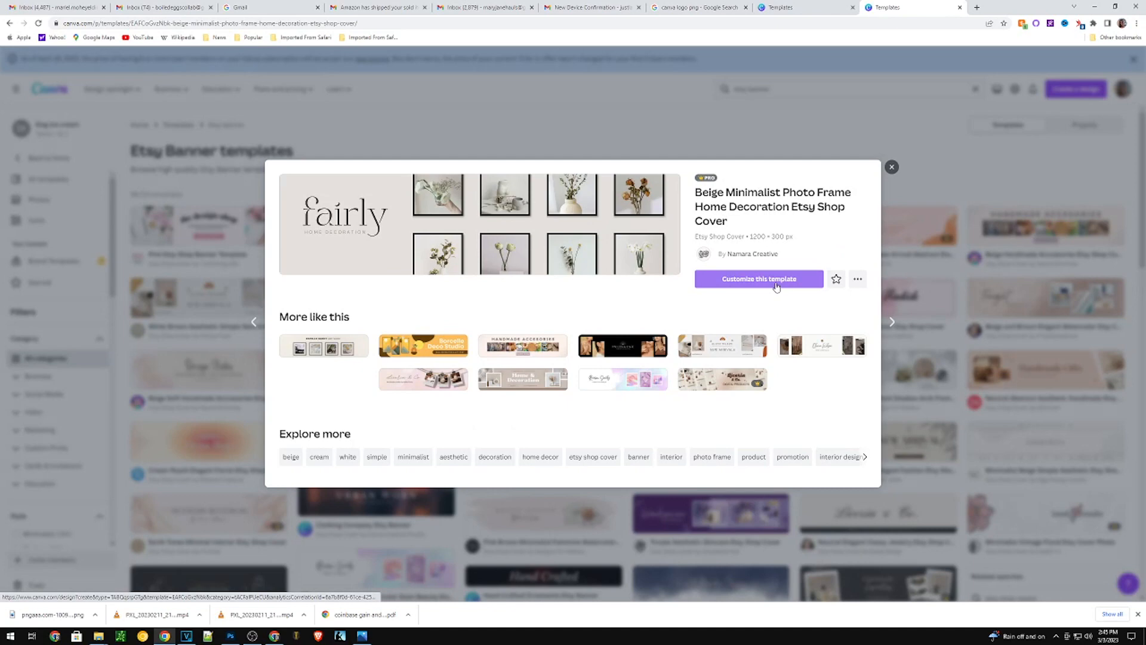
click(776, 286)
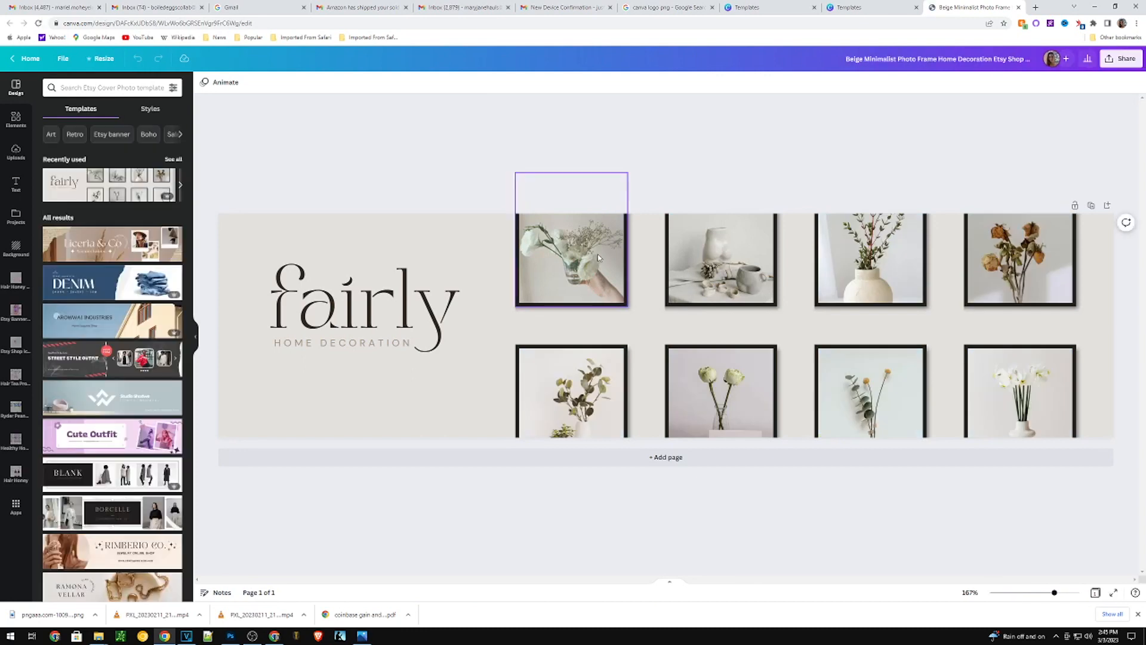
Try removing the photo from the first frame in the upper row, and undo the removal.
click(588, 258)
key(Delete)
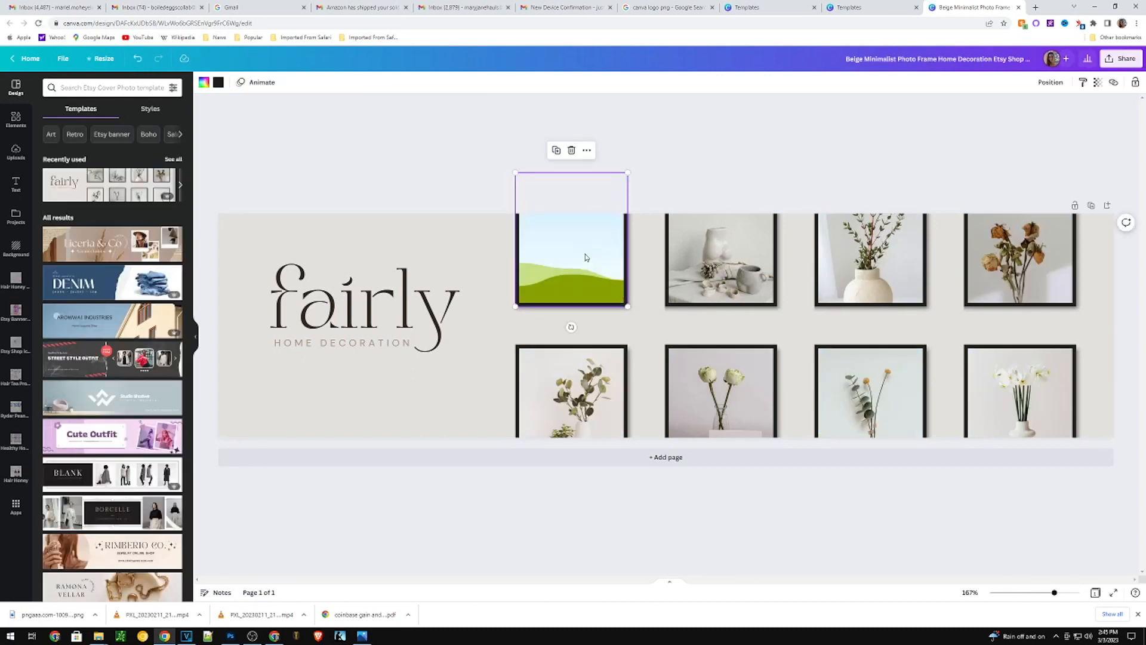
key(ctrl+z)
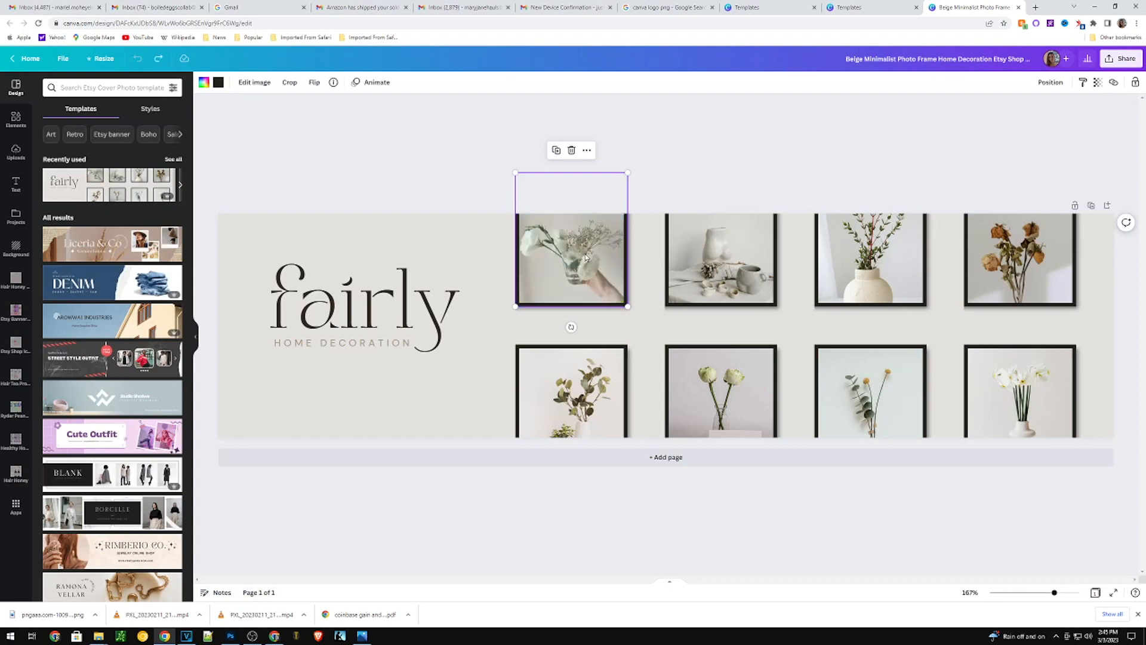
Browse the popular fonts for the "fairly" title, and look through the ready-made text styles and font combinations.
click(302, 330)
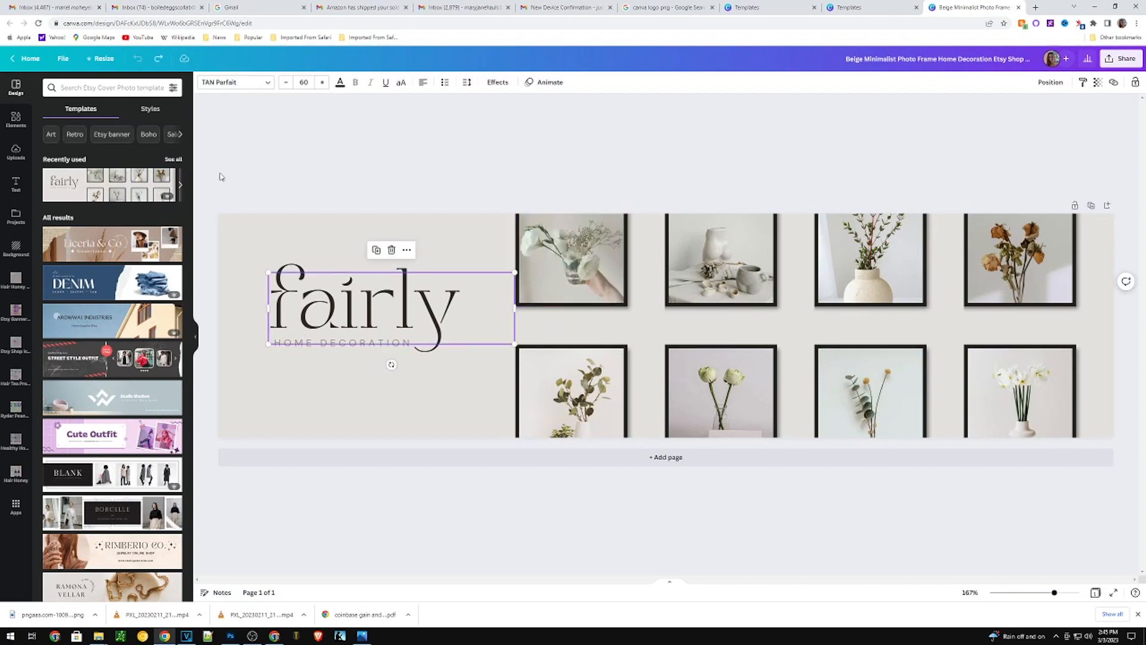
click(242, 84)
scroll(141, 205, down, 15)
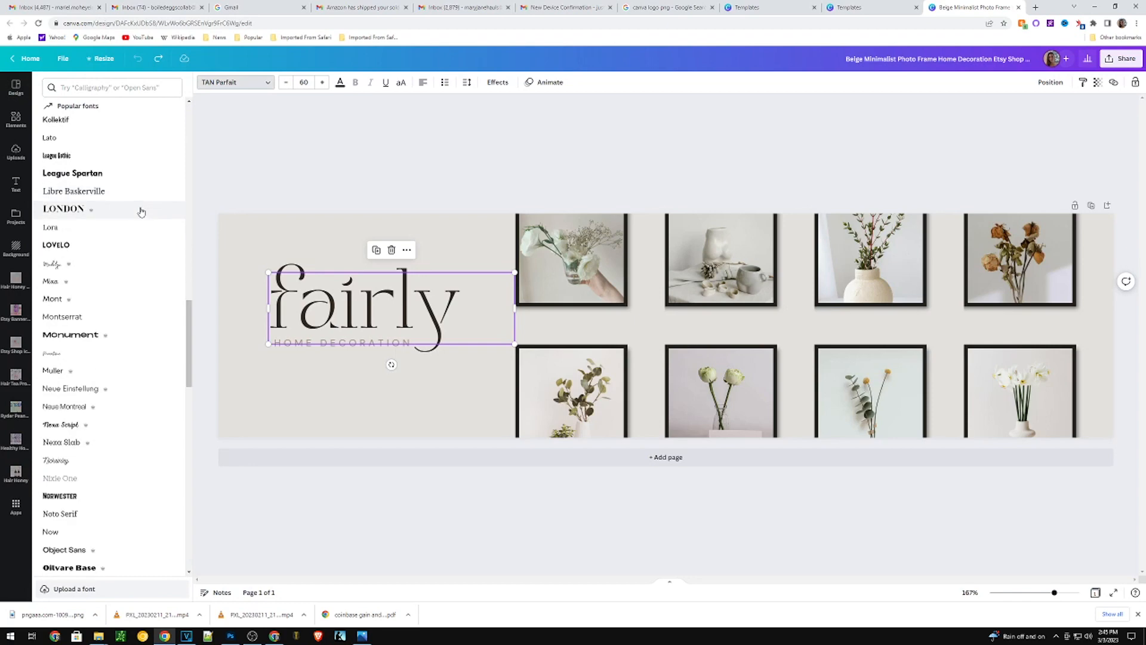
scroll(140, 211, down, 5)
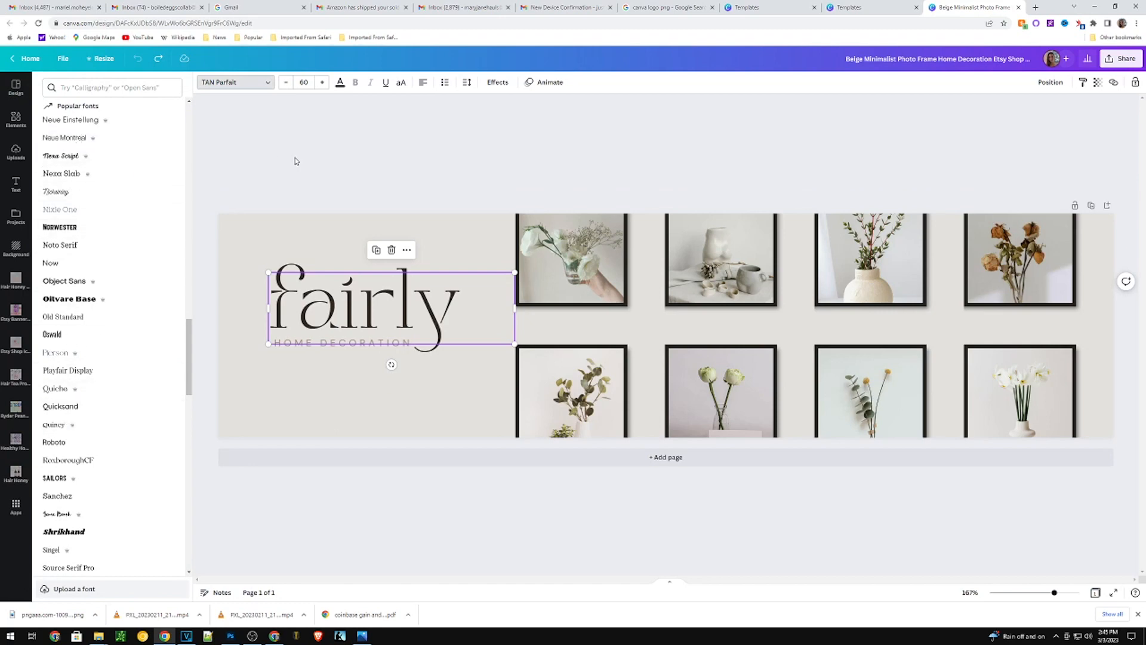
click(15, 184)
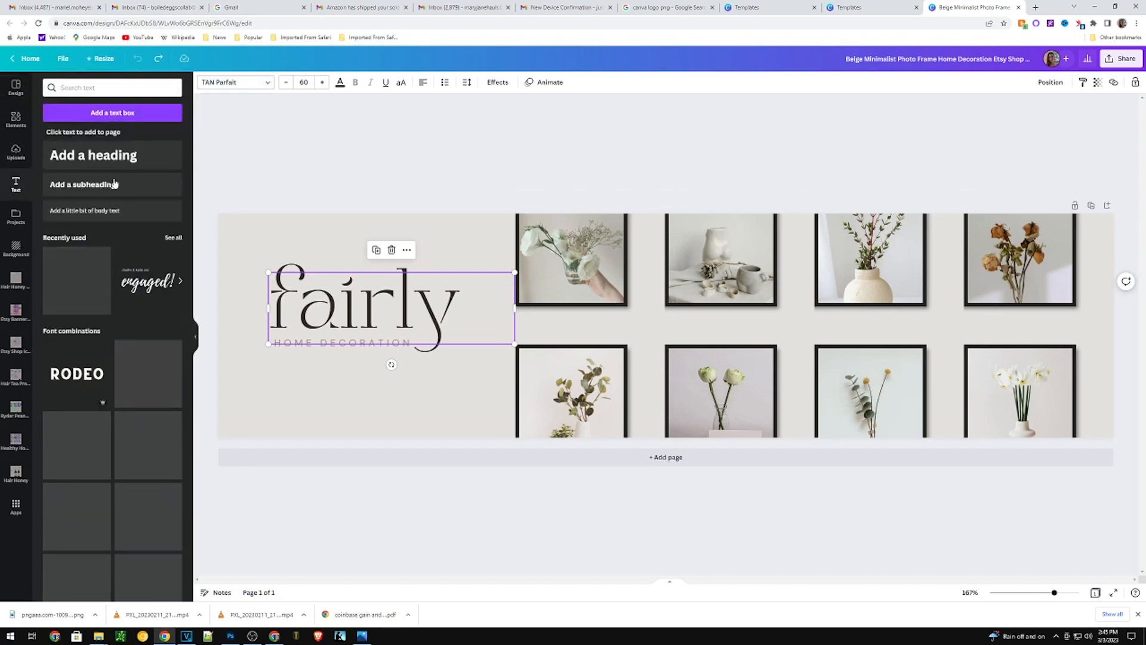
scroll(133, 286, down, 6)
scroll(134, 287, down, 10)
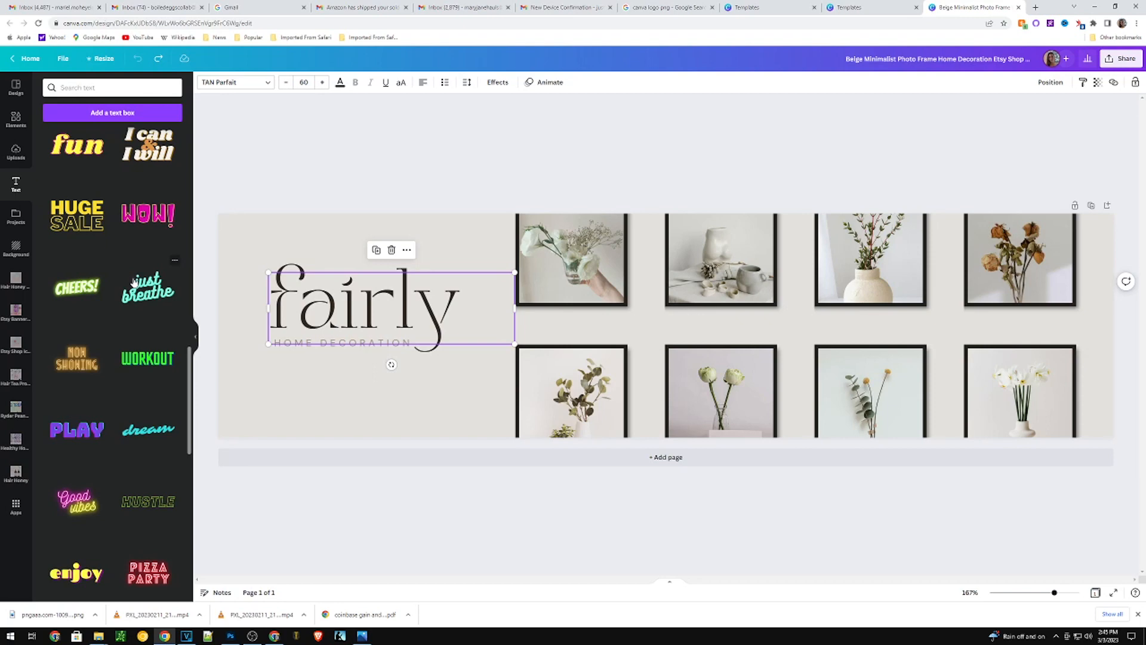
scroll(132, 282, down, 4)
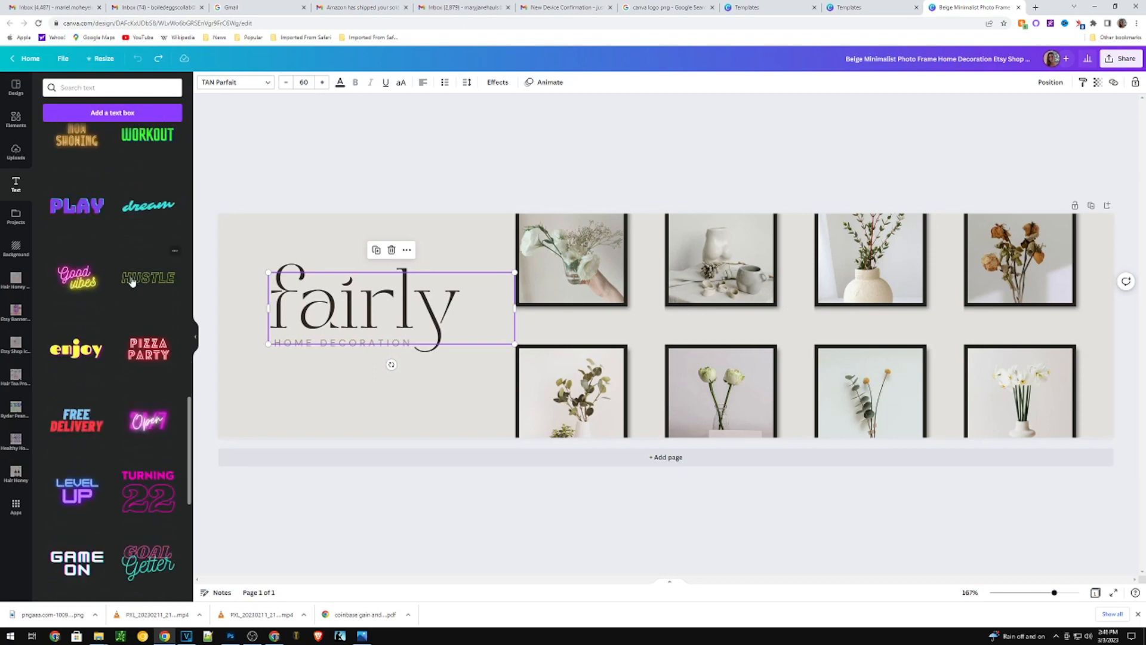
scroll(133, 281, down, 5)
scroll(151, 411, down, 2)
scroll(151, 411, down, 6)
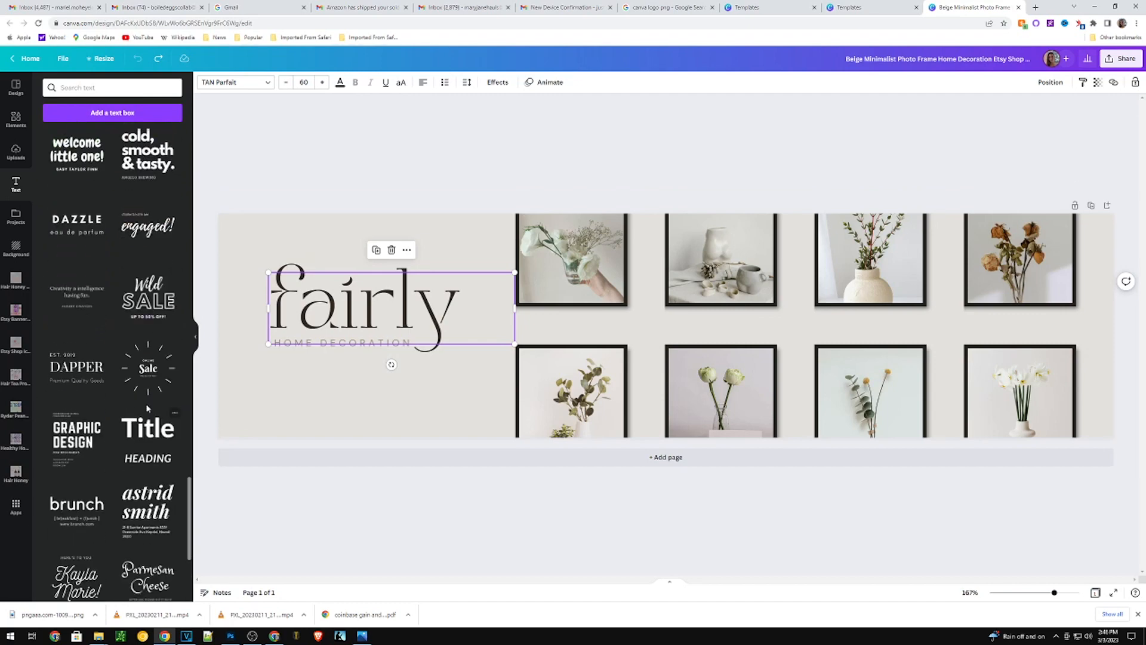
scroll(94, 537, down, 2)
scroll(94, 538, down, 3)
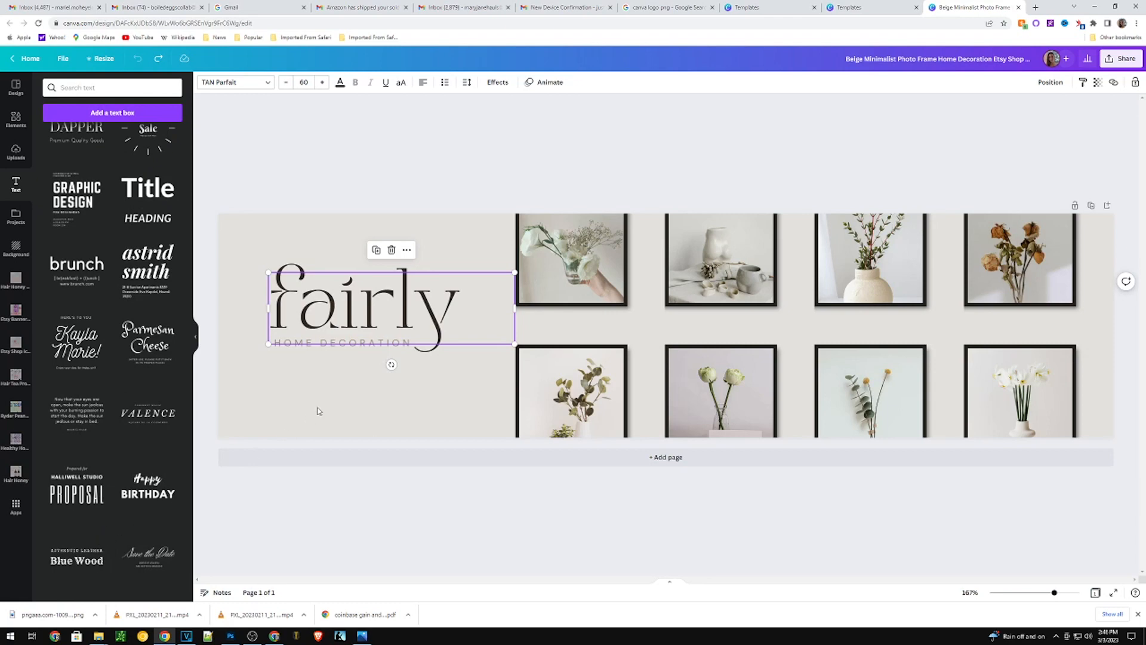
Replace the "fairly" title text with "Home Haven" on two lines.
double_click(323, 302)
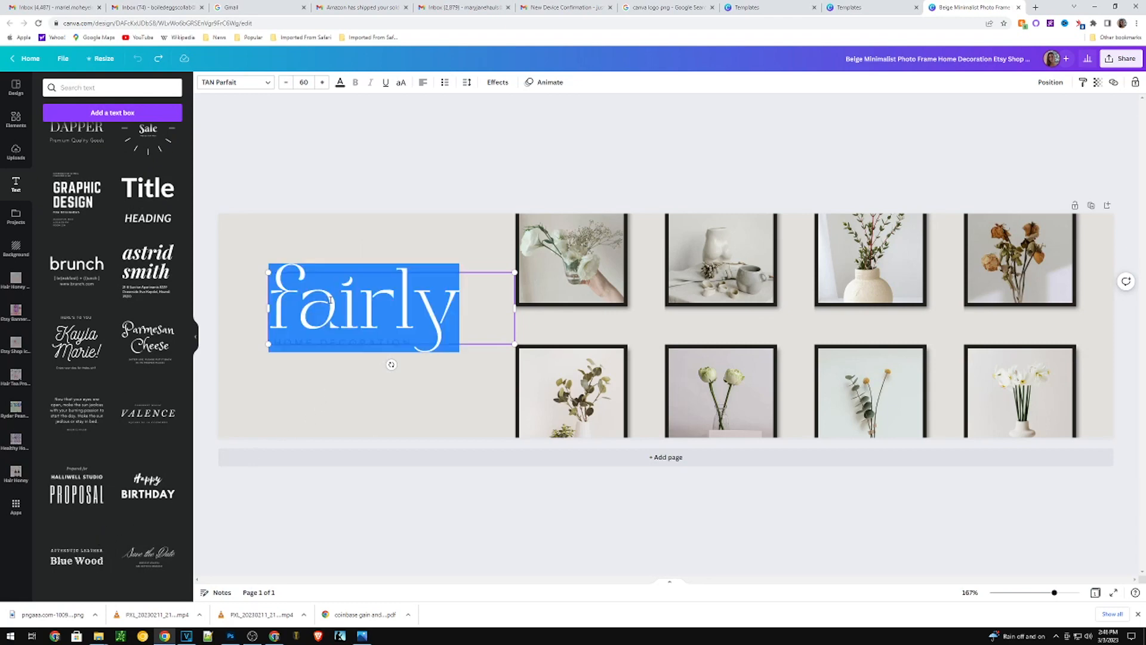
click(450, 316)
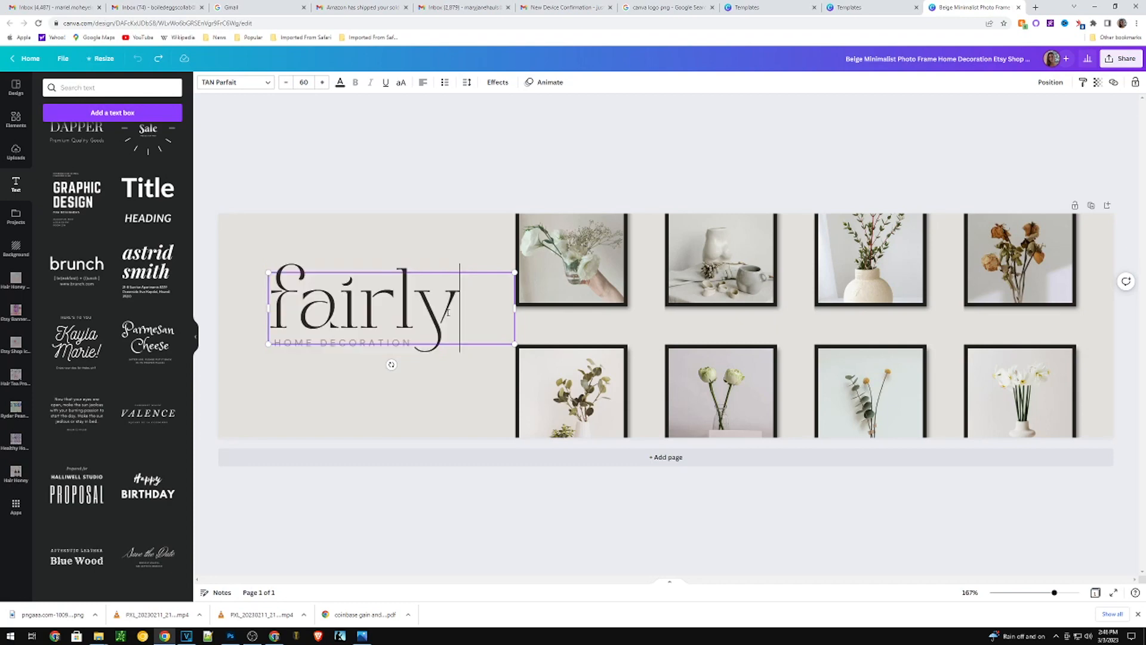
key(BackSpace)
key(BackSpace)
key(BackSpace)
key(BackSpace)
key(BackSpace)
key(BackSpace)
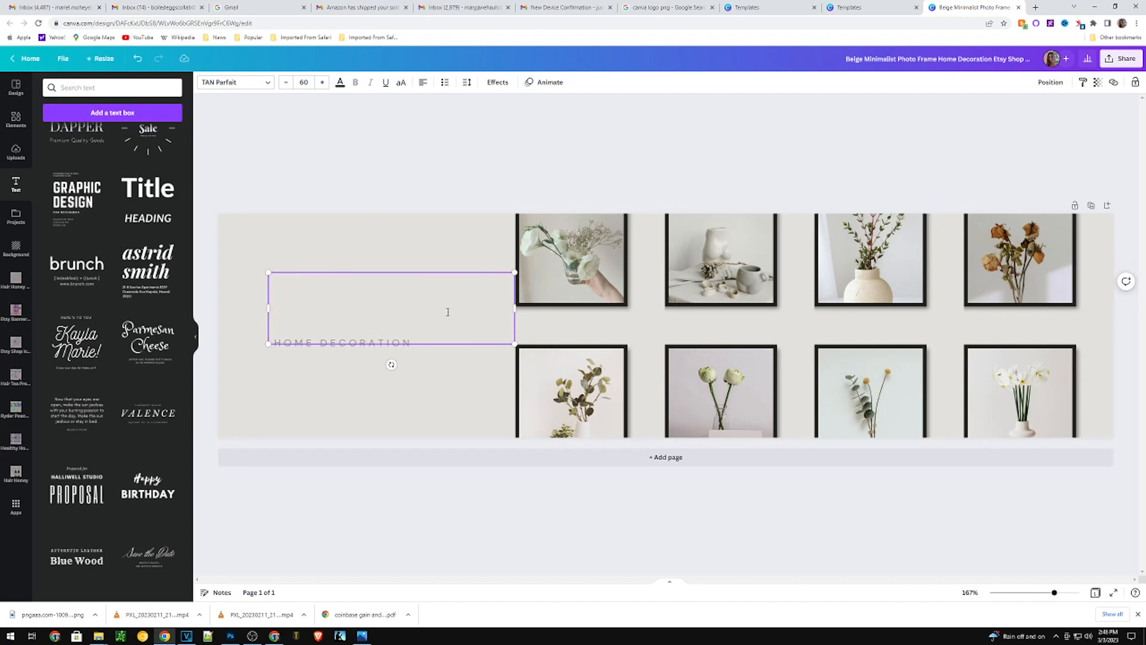
text(Home)
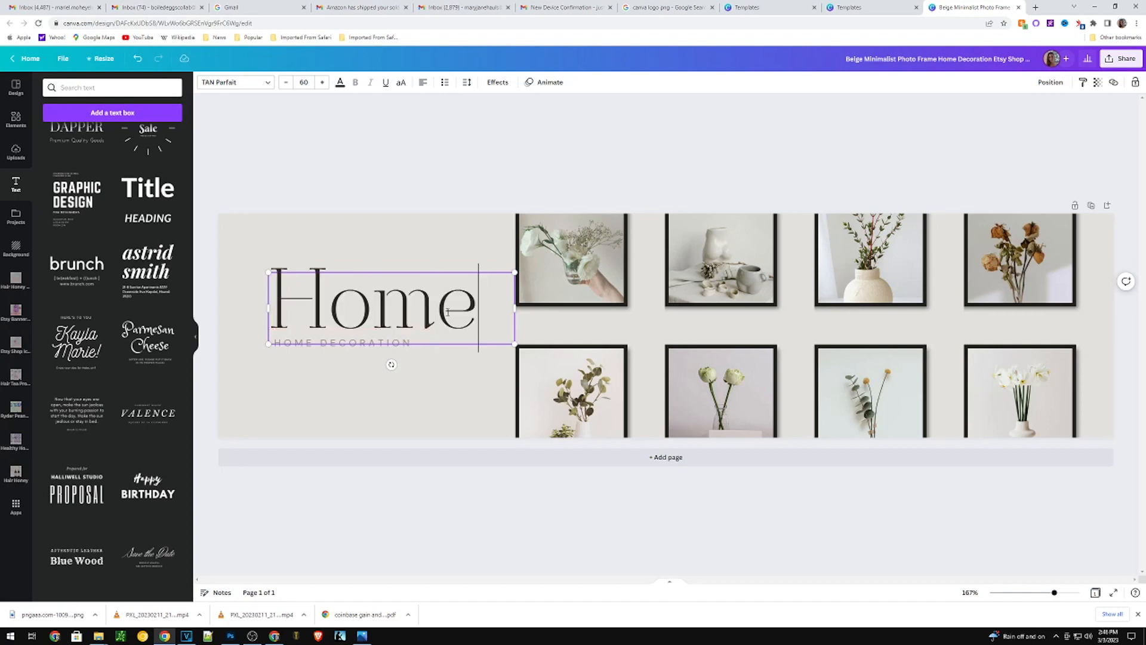
key(Return)
text(Haven)
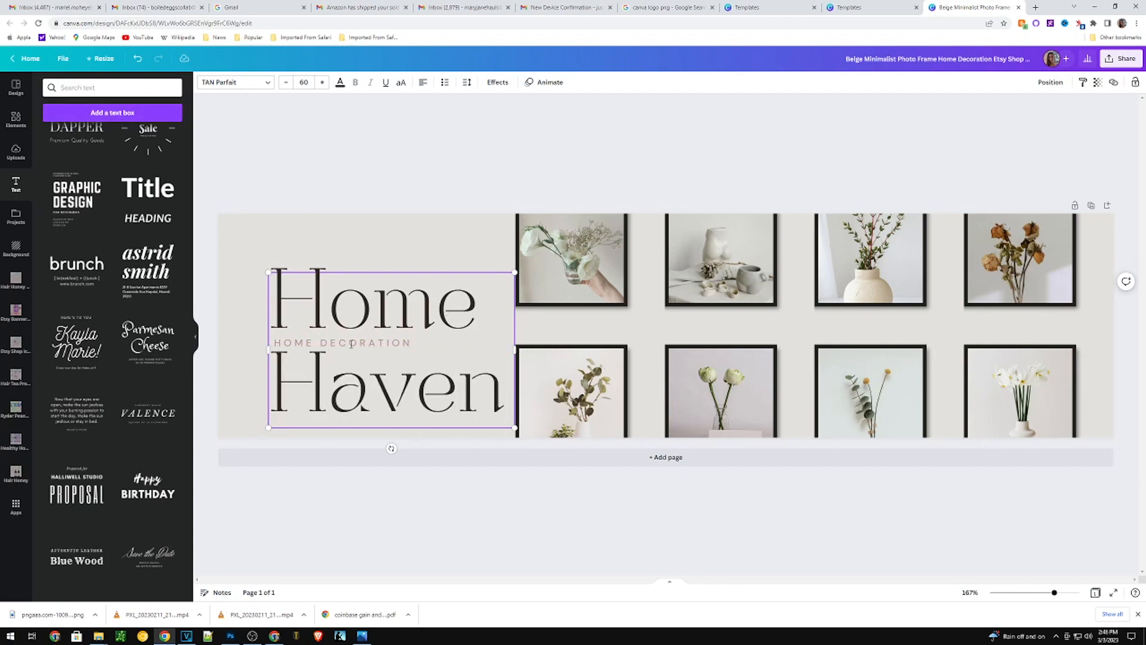
Reposition the two-line title inside the banner's upper area and place the HOME DECORATION tagline just beneath it.
drag(369, 313, 353, 213)
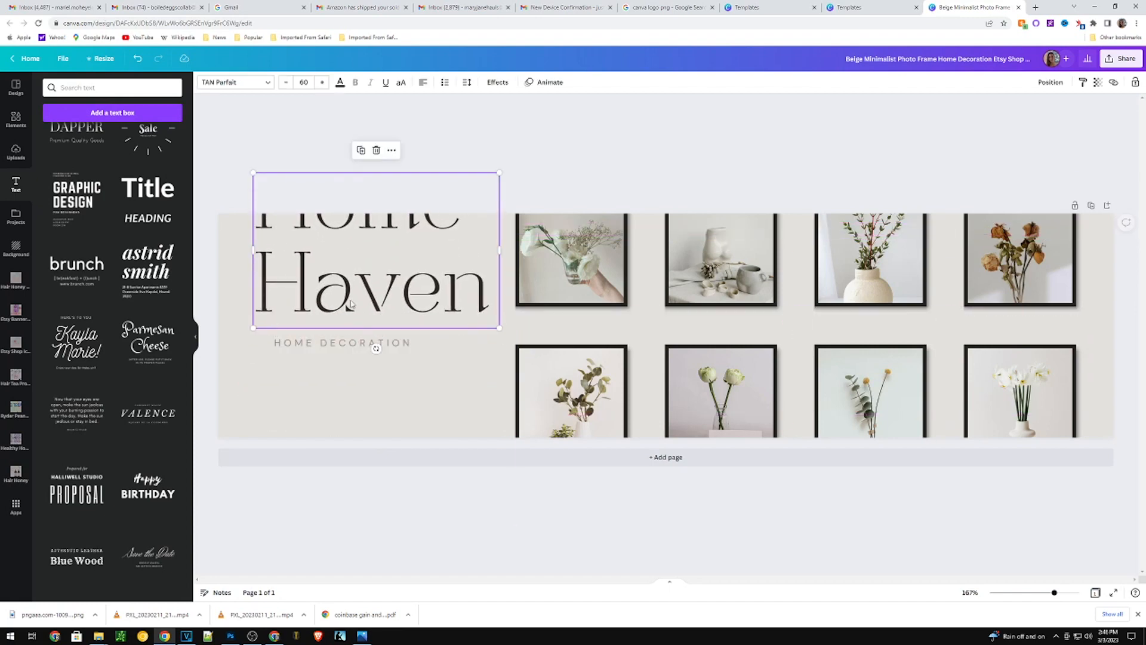
drag(357, 343, 351, 432)
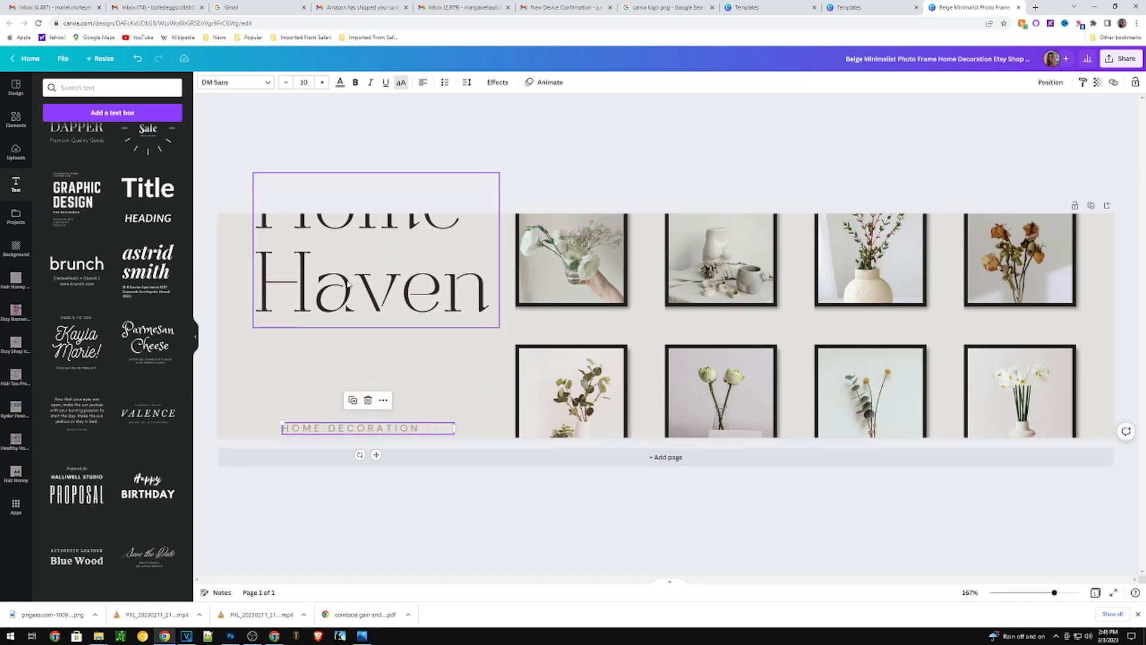
drag(343, 280, 325, 336)
drag(319, 432, 316, 395)
Change the tagline to "STAGING ART FOR HOMES" and widen its text box so it fits on one line under the title.
double_click(316, 394)
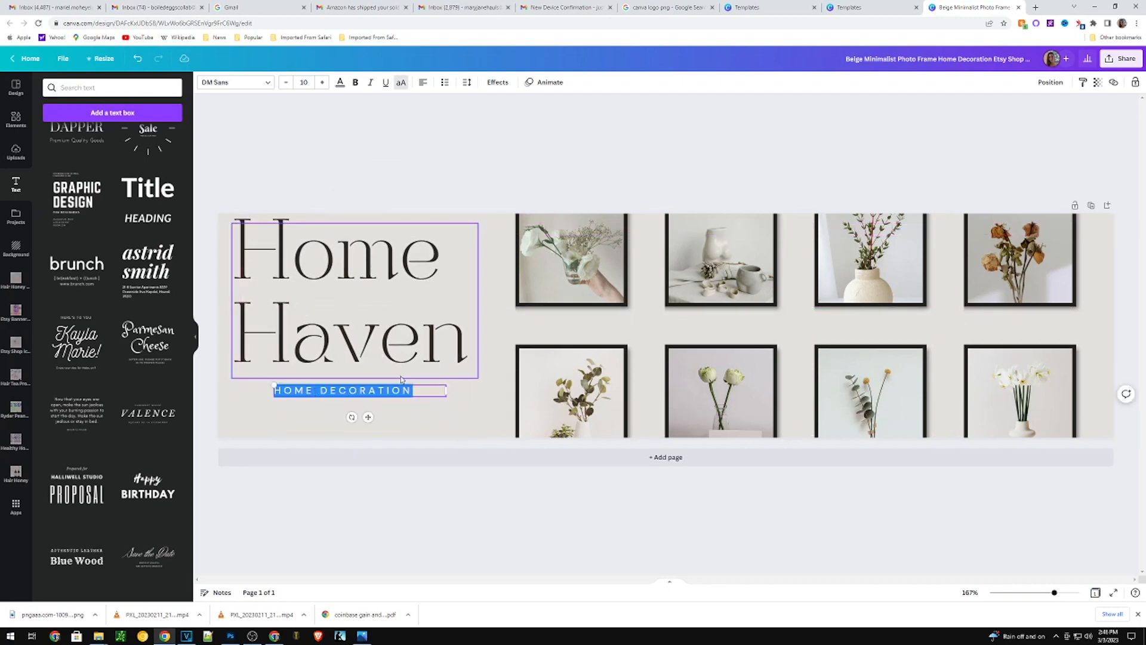
text(STAGGING)
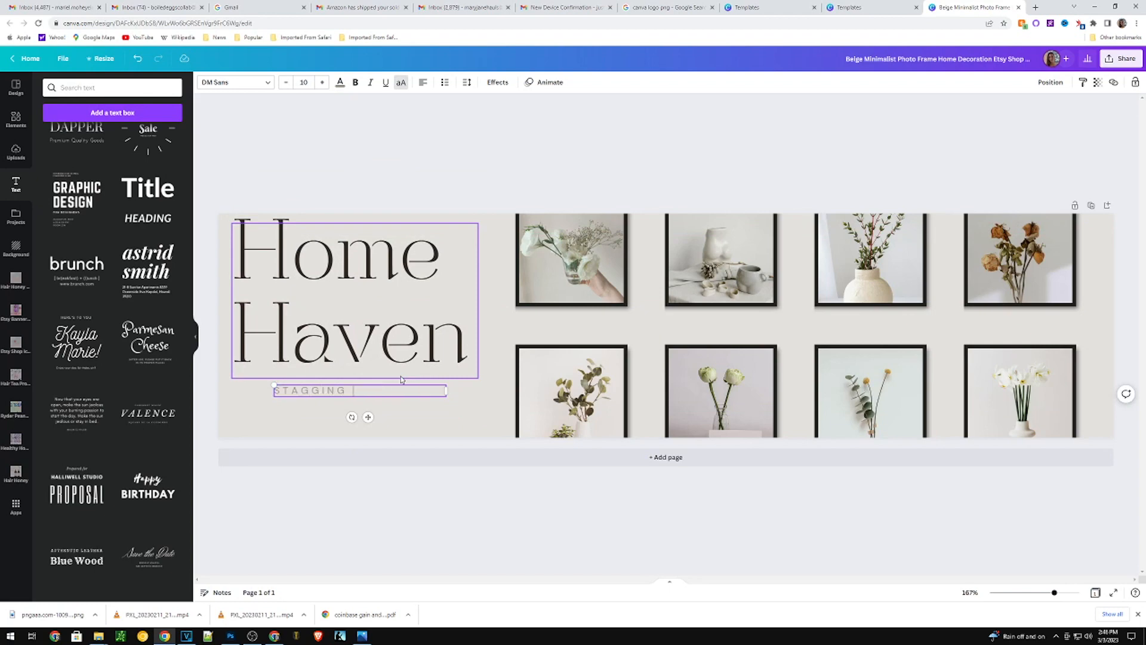
key(BackSpace)
click(368, 390)
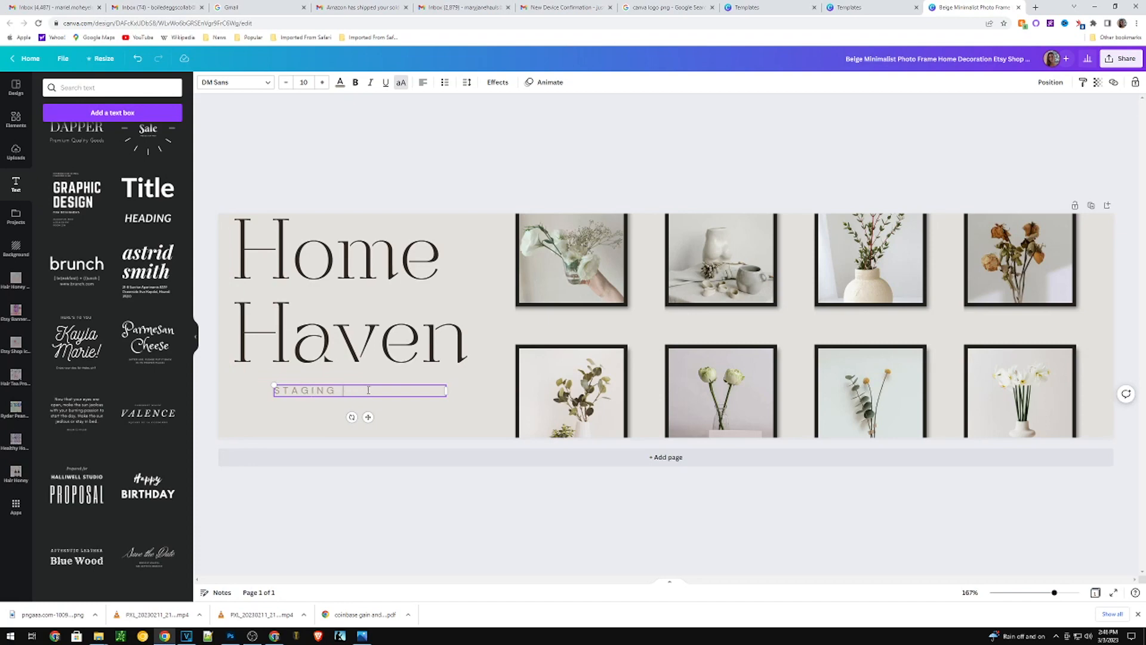
text(FOR HOMES)
drag(273, 397, 255, 396)
click(406, 423)
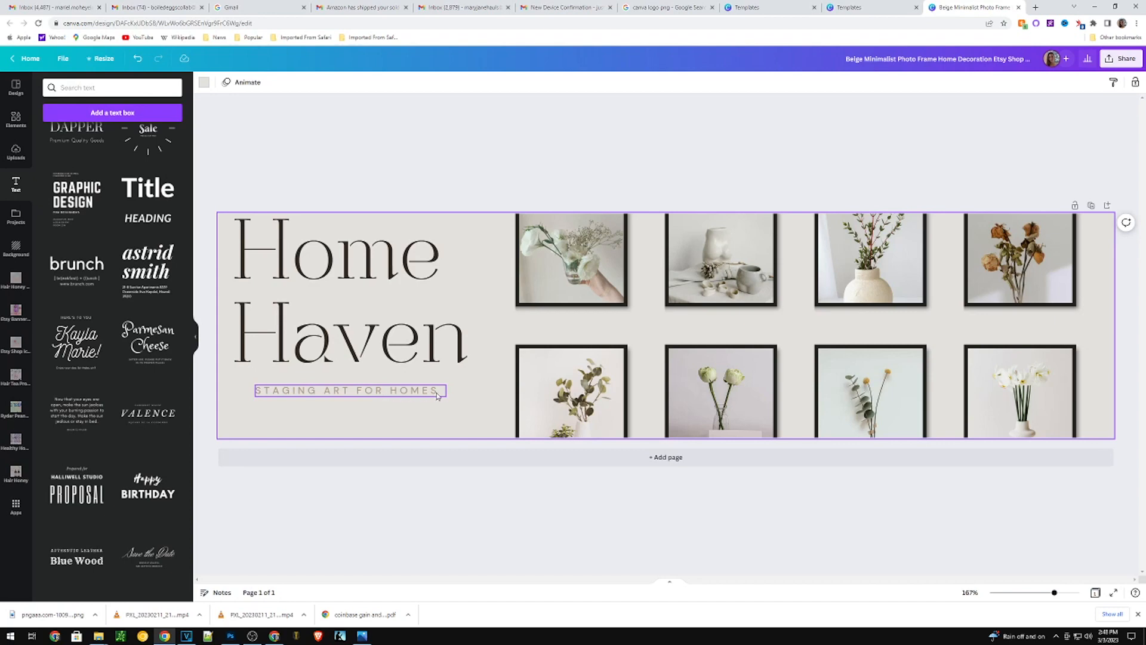
click(412, 390)
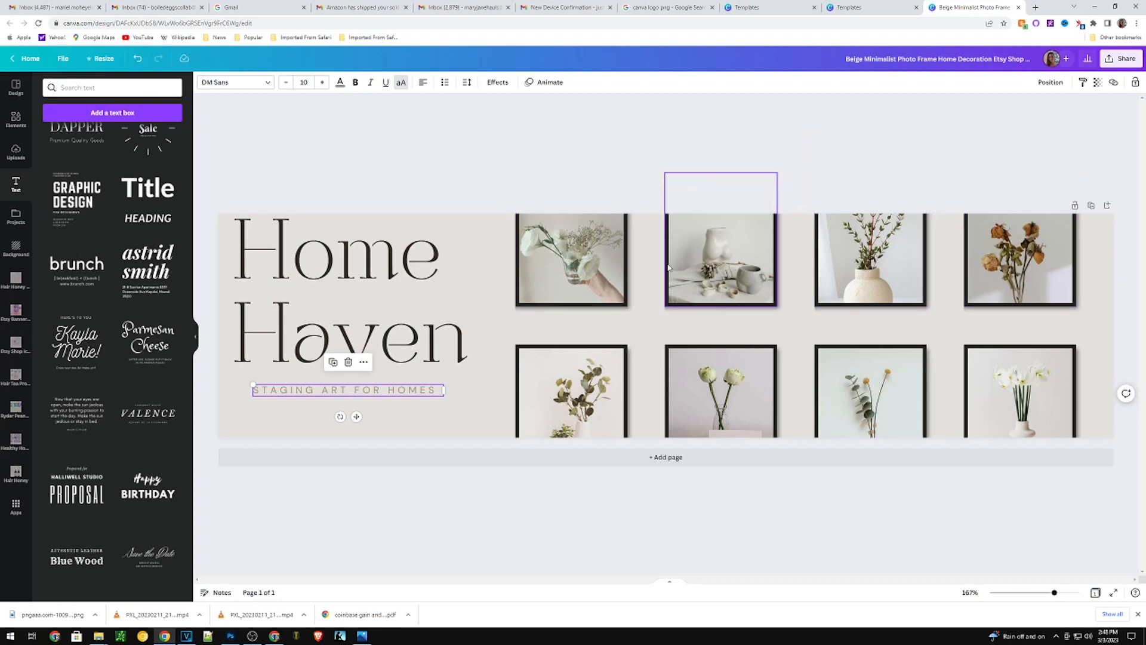
Replace the dried-flower photo in the upper row's last frame with a green-leaf photo found by searching elements for "minimalist art".
click(1021, 283)
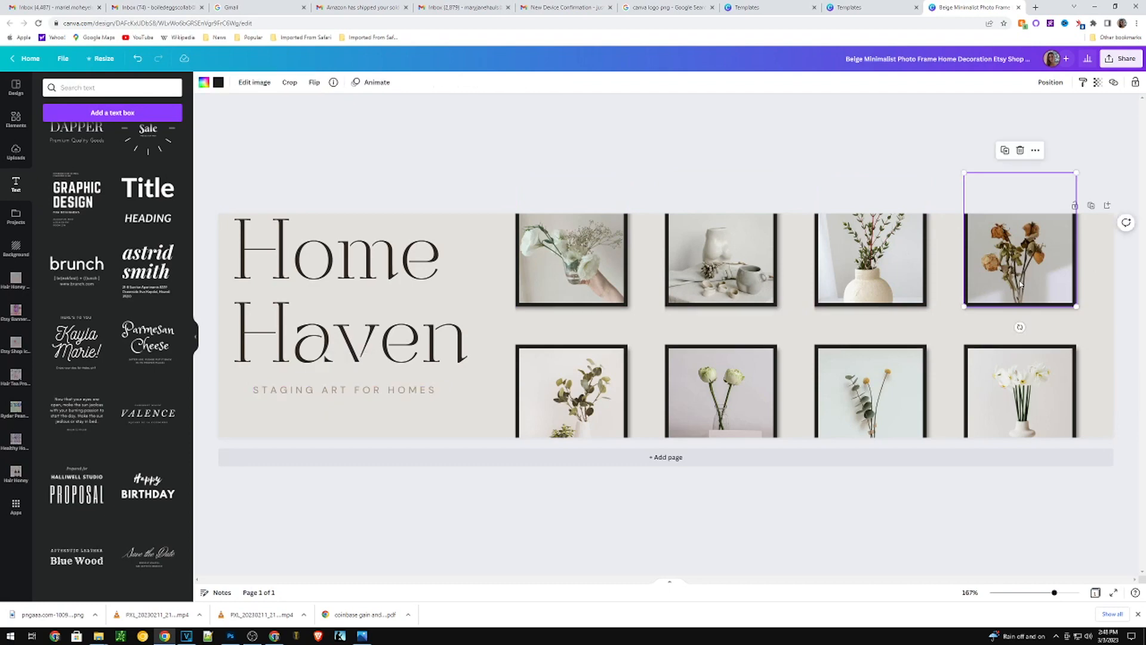
key(Delete)
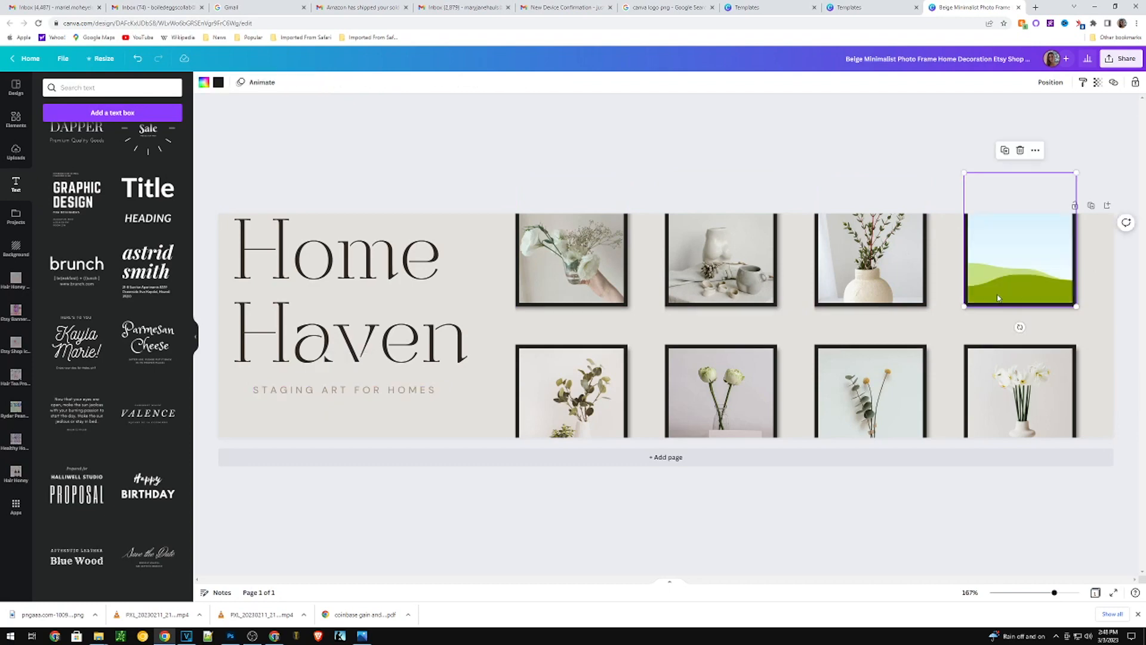
click(16, 120)
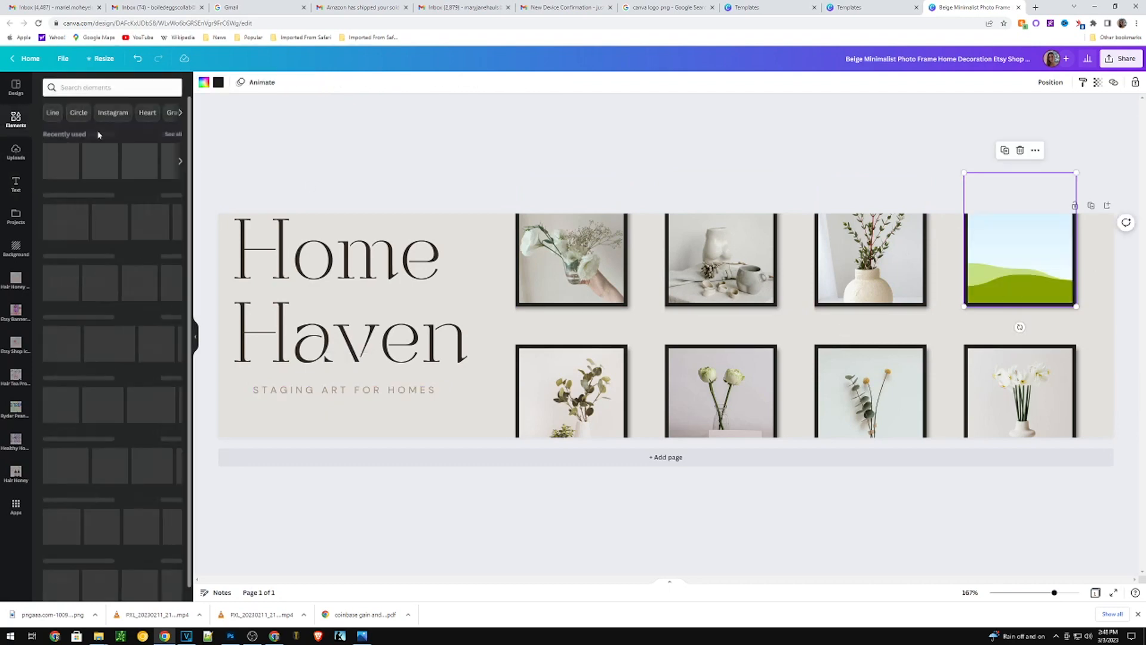
click(116, 88)
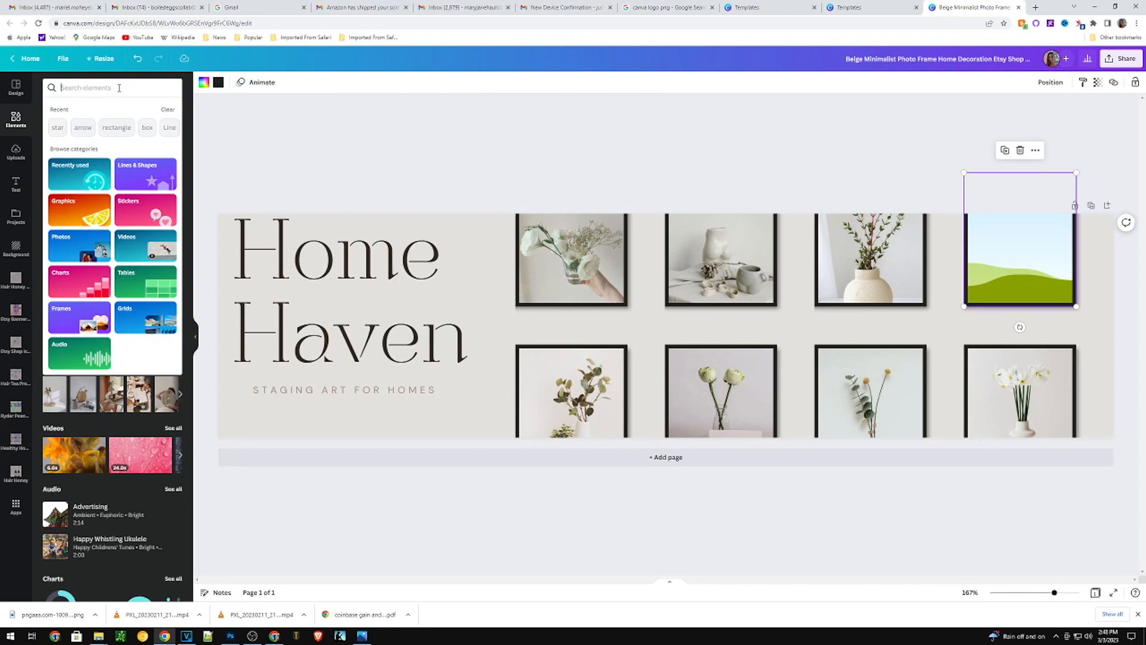
text(minim)
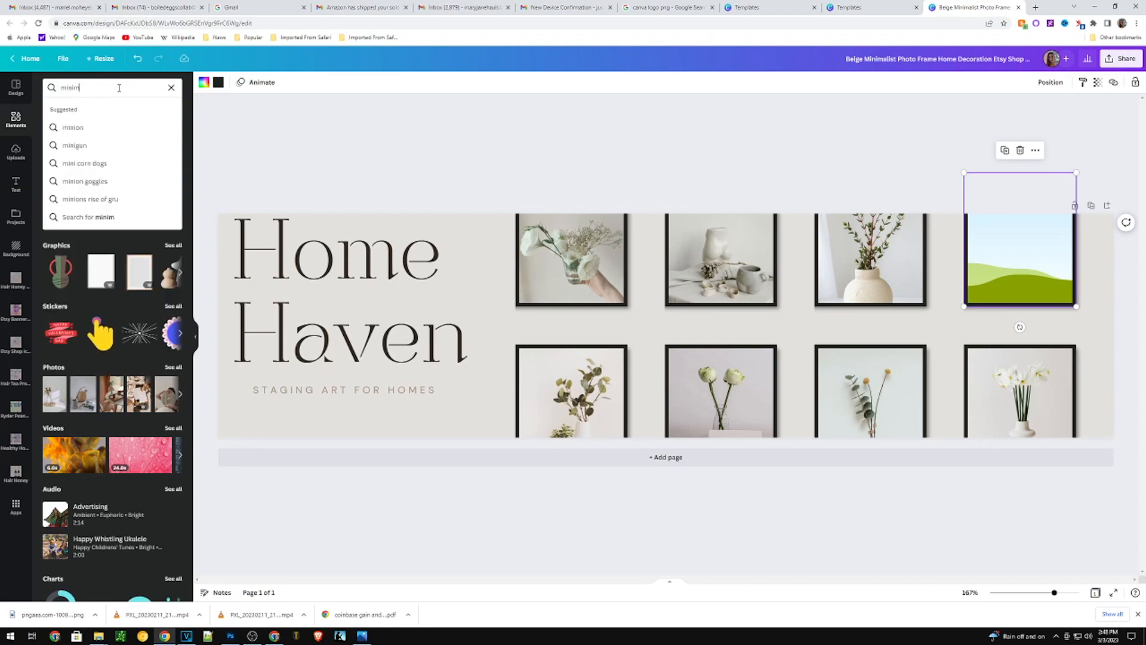
text(alist art)
key(Return)
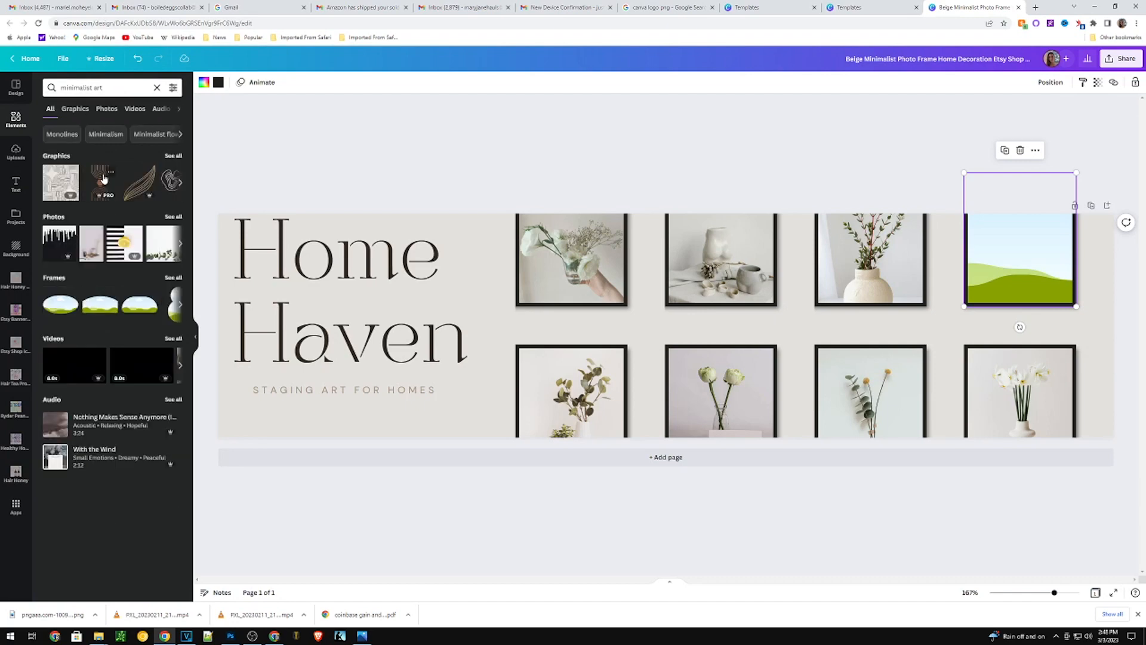
click(180, 243)
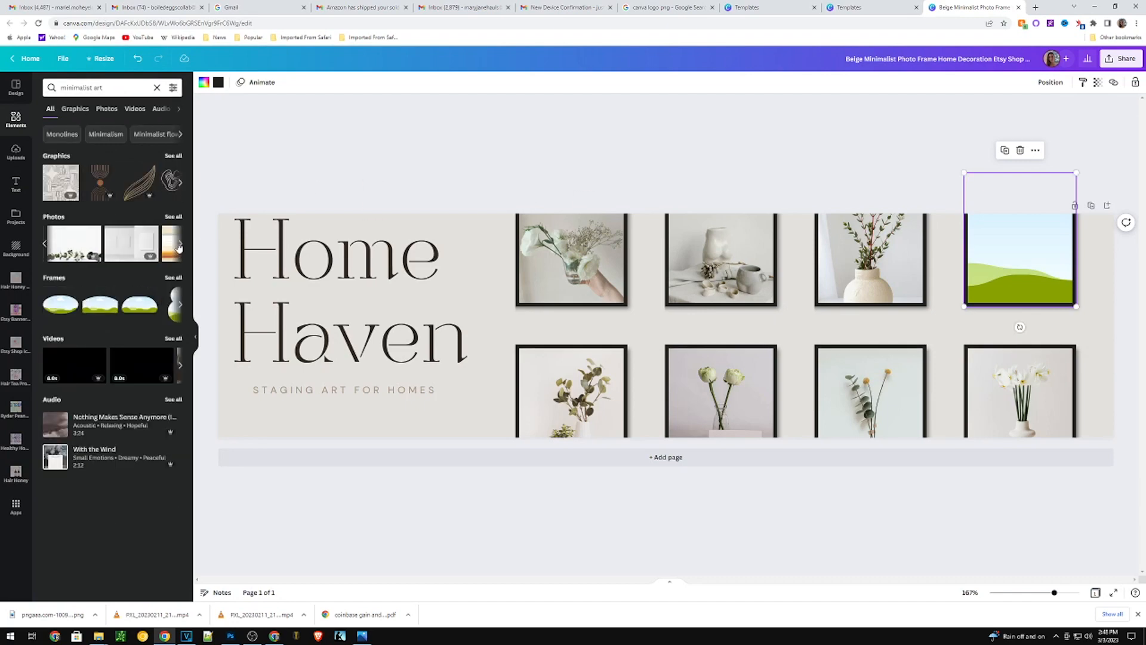
drag(64, 254, 1015, 263)
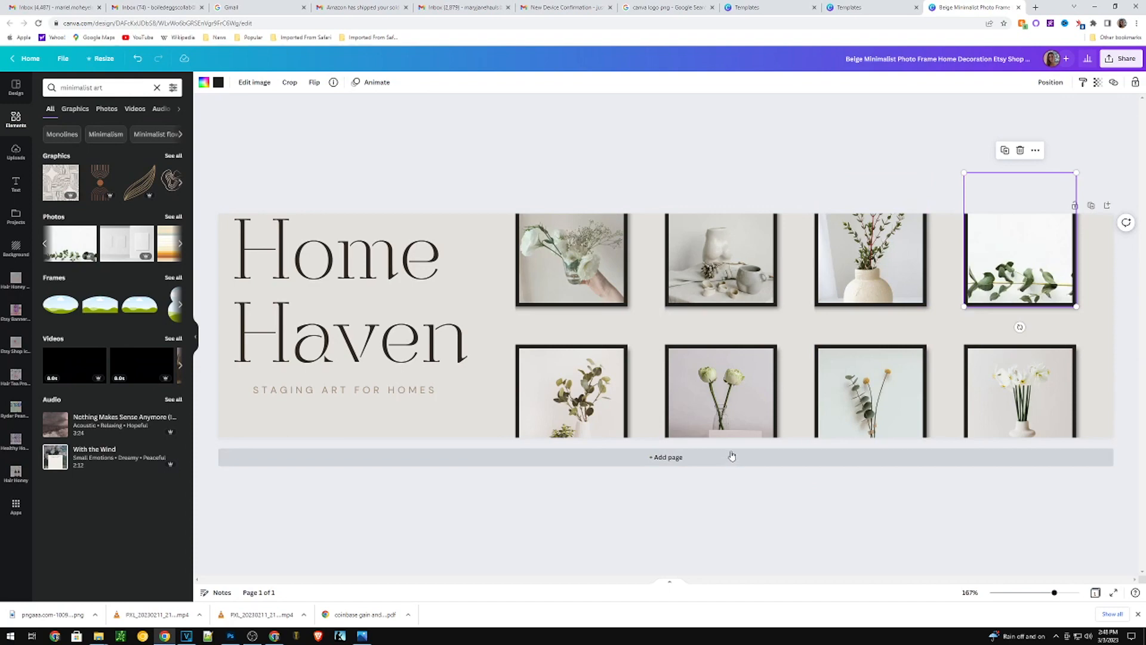
click(1103, 331)
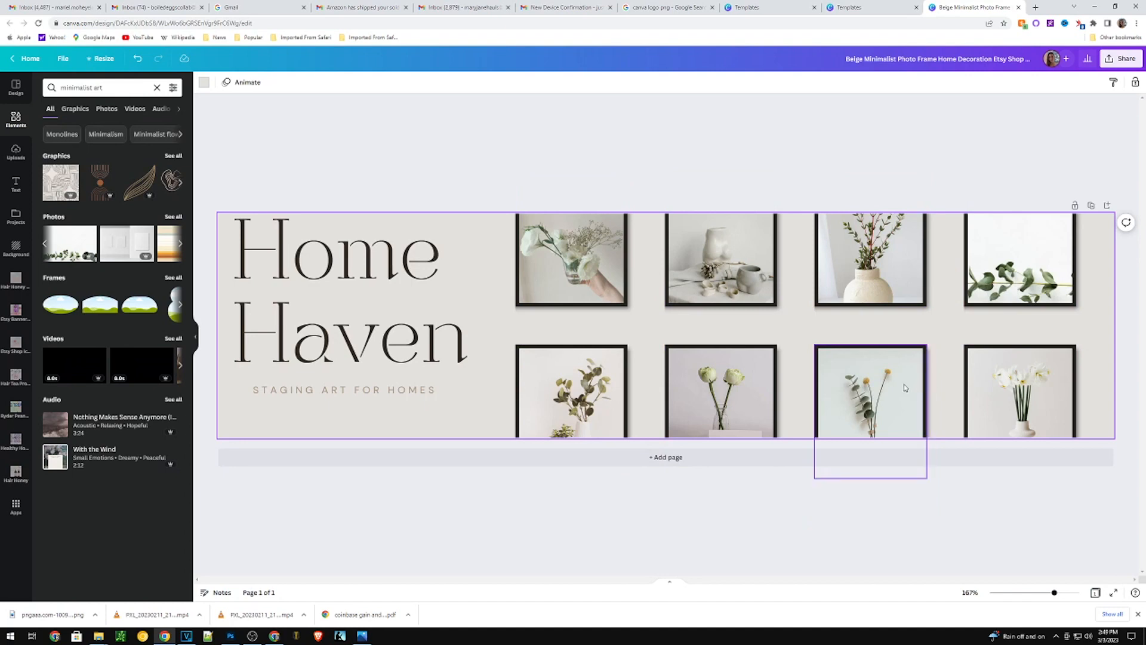
Rename the banner design as "Home Haven Etsy Banner".
click(894, 58)
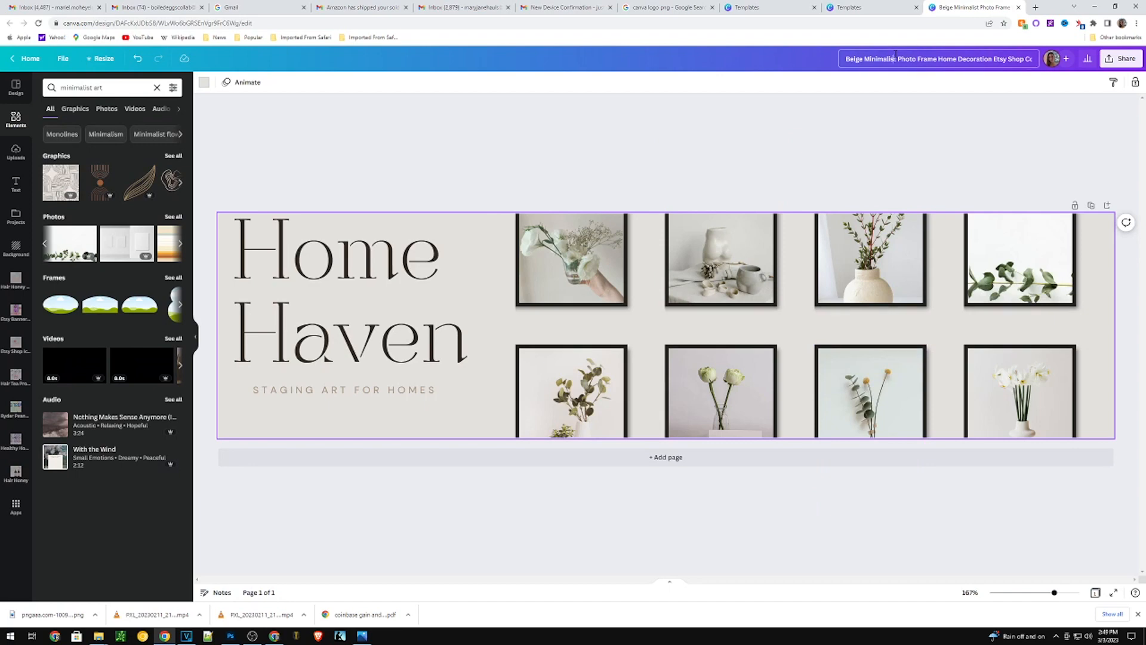
key(ctrl+a)
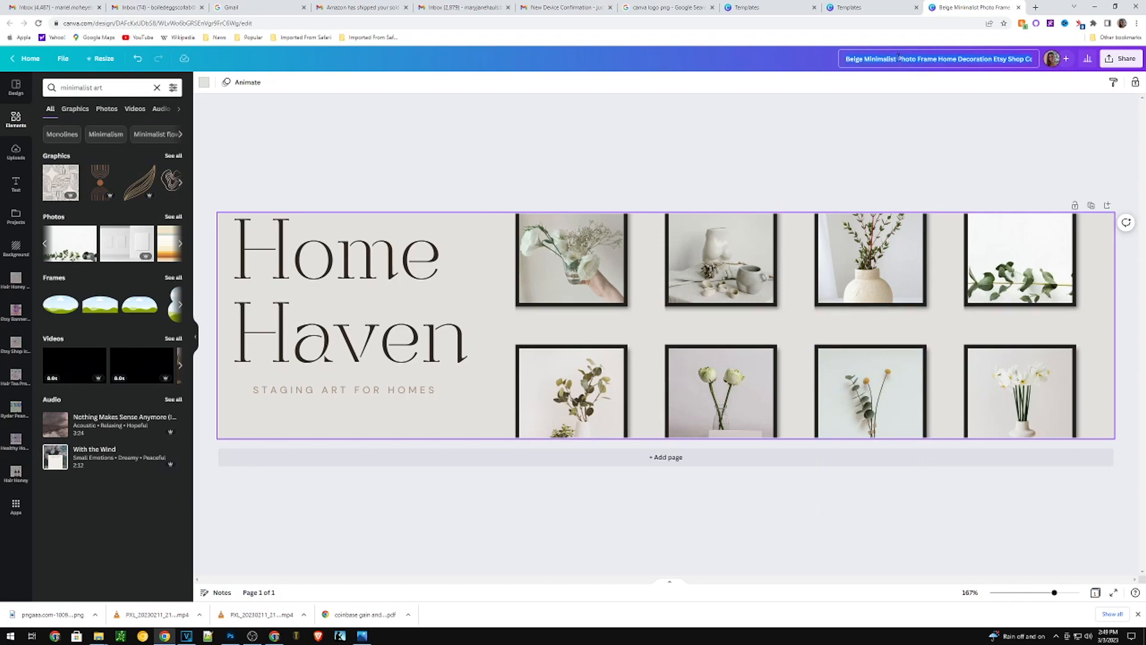
key(BackSpace)
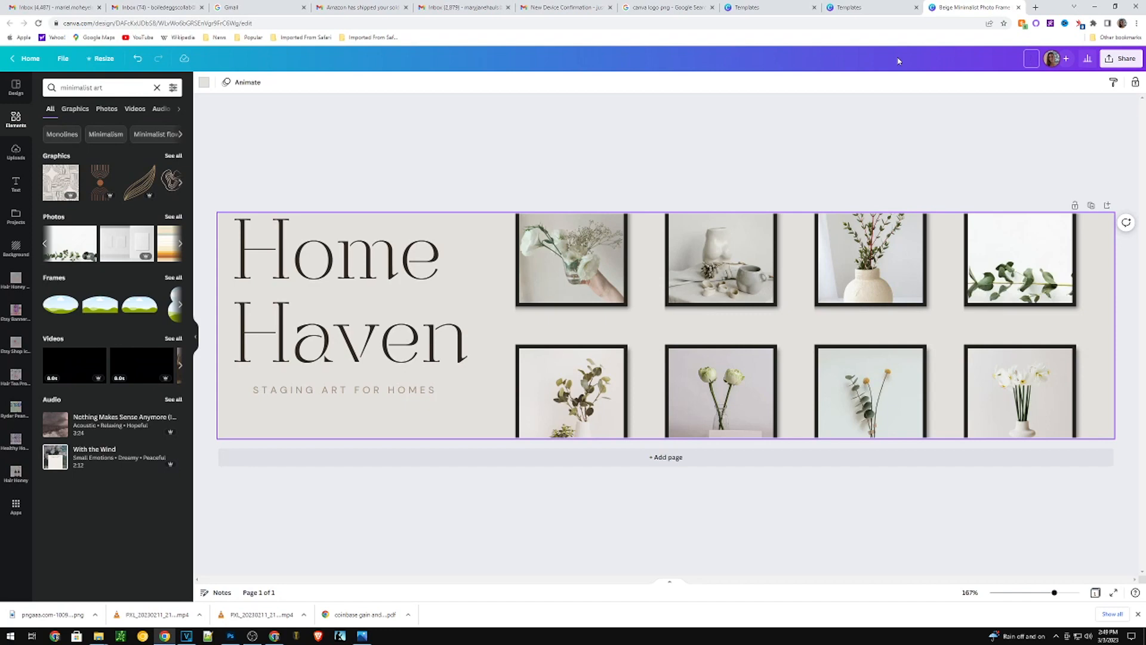
text(Home Haven Etsy Banner)
View the download options for the banner, including file type and size, without exporting it.
click(1121, 58)
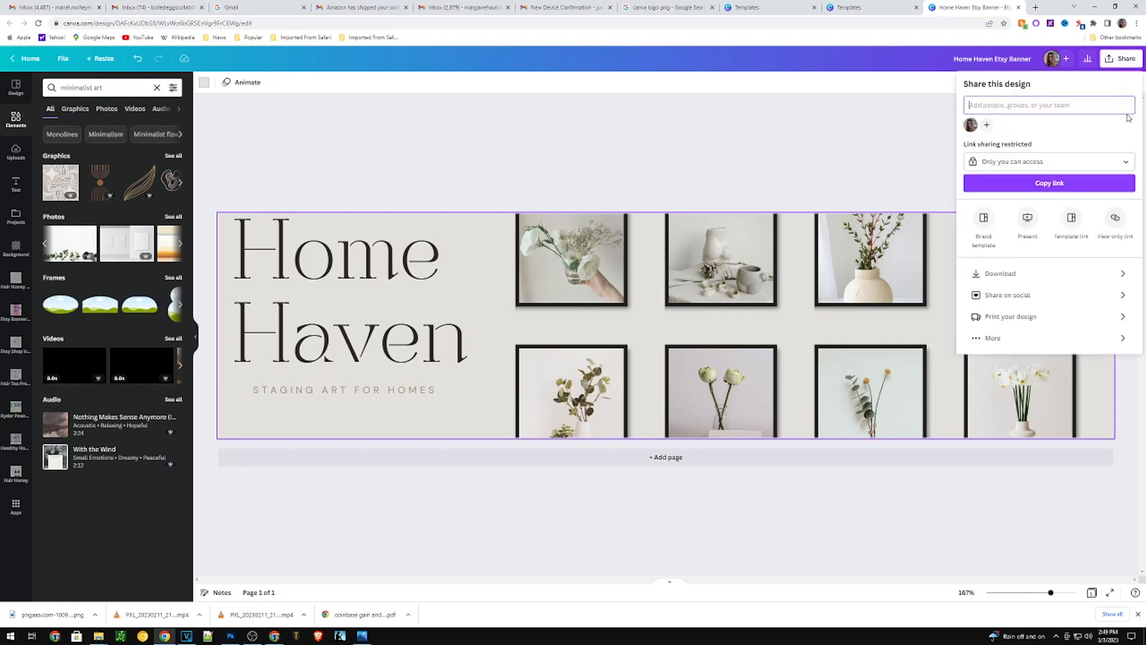
click(1034, 281)
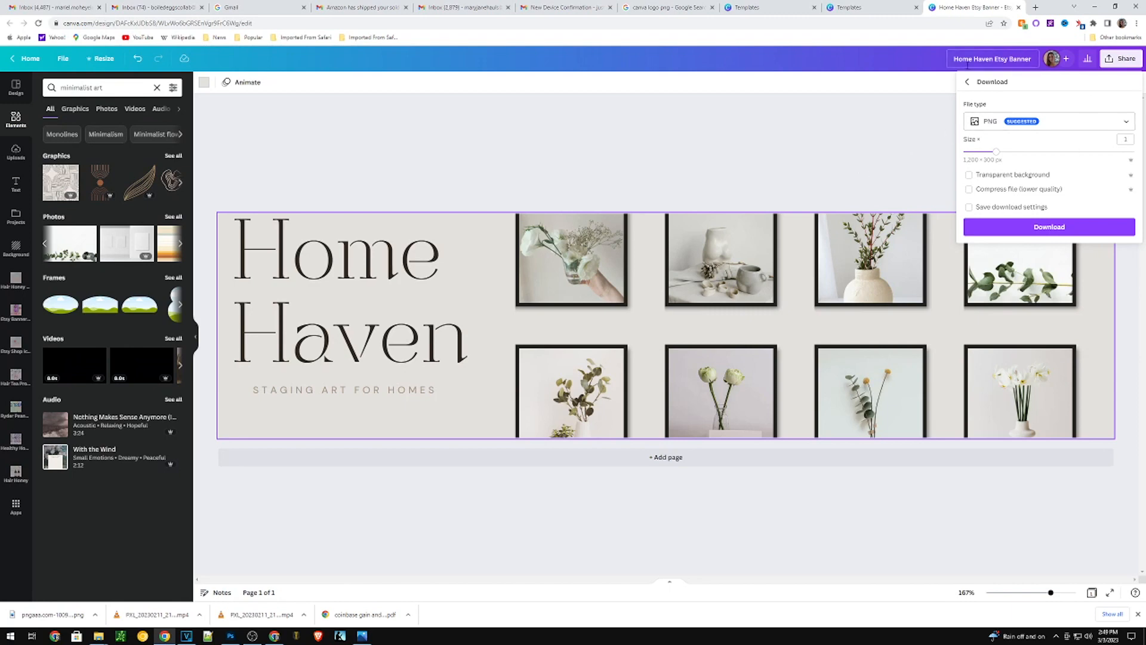
click(872, 144)
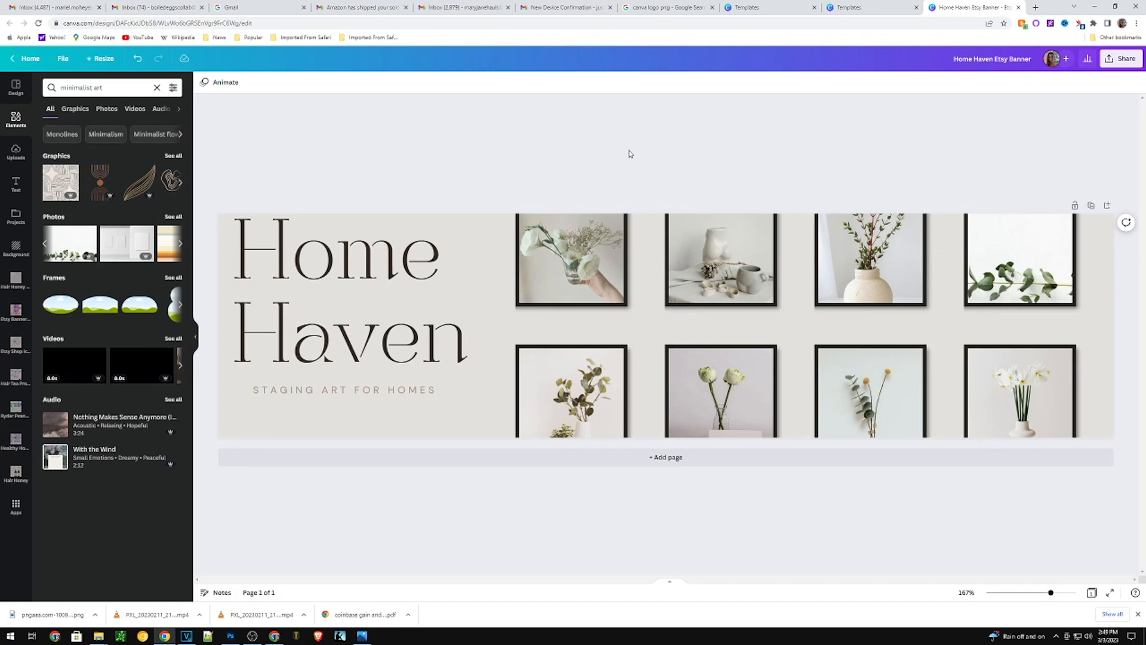
click(359, 264)
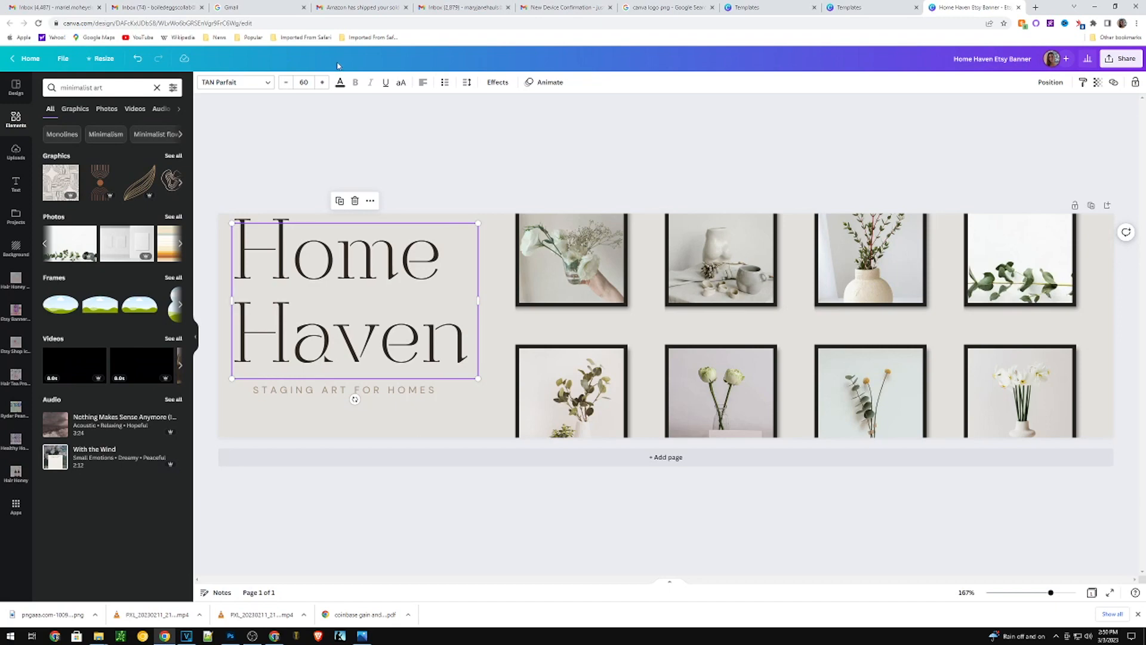
click(62, 58)
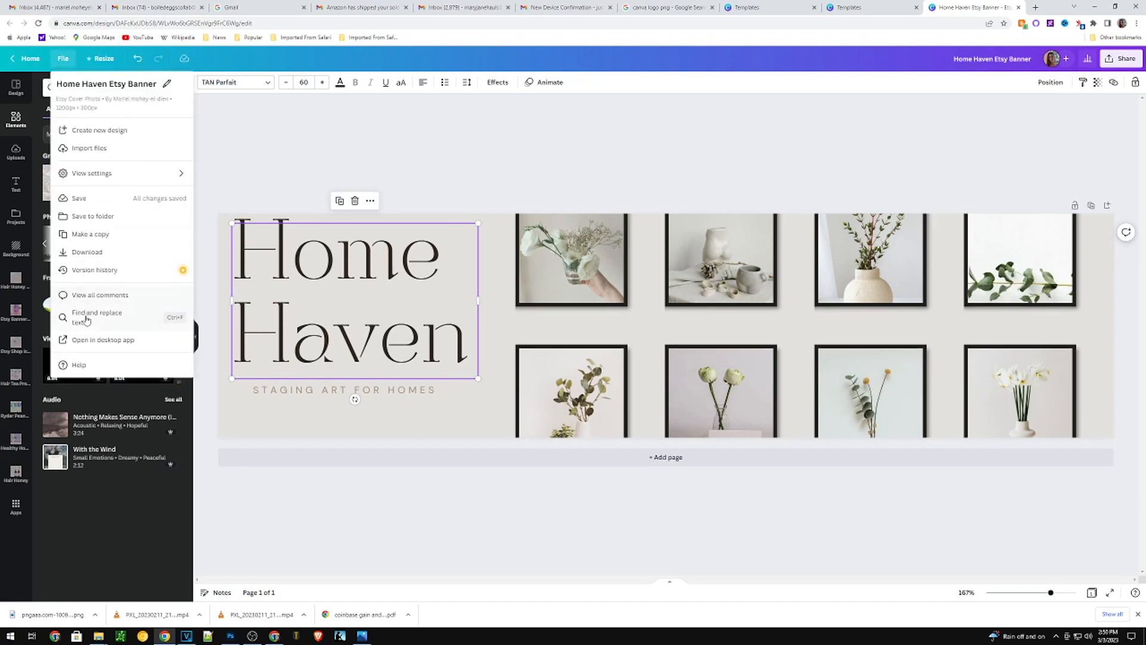
click(60, 57)
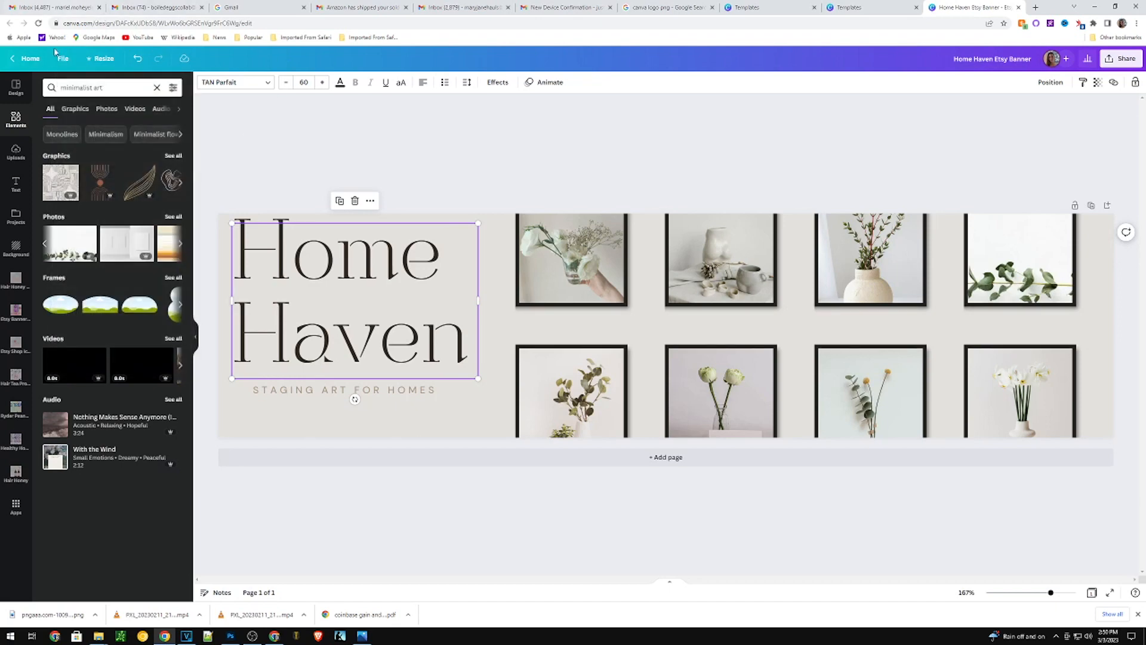
Return to the home page, search templates for "etsy icon" and open the Cream Minimalist Etsy Shop Icon template for editing.
click(33, 59)
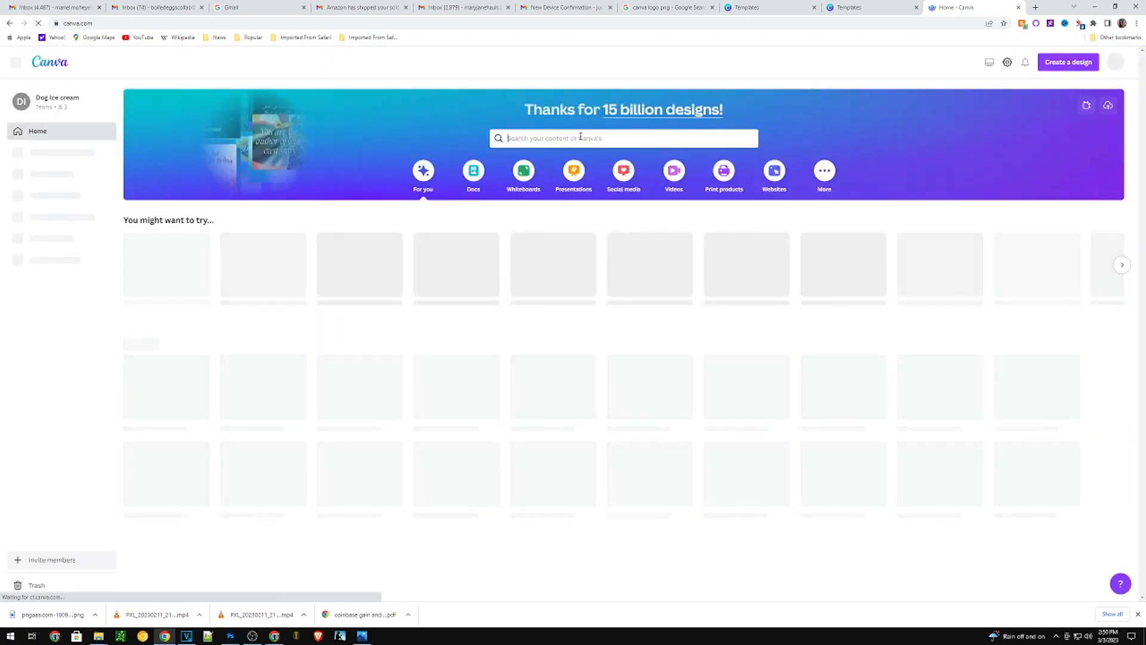
click(580, 136)
text(ctsy icon)
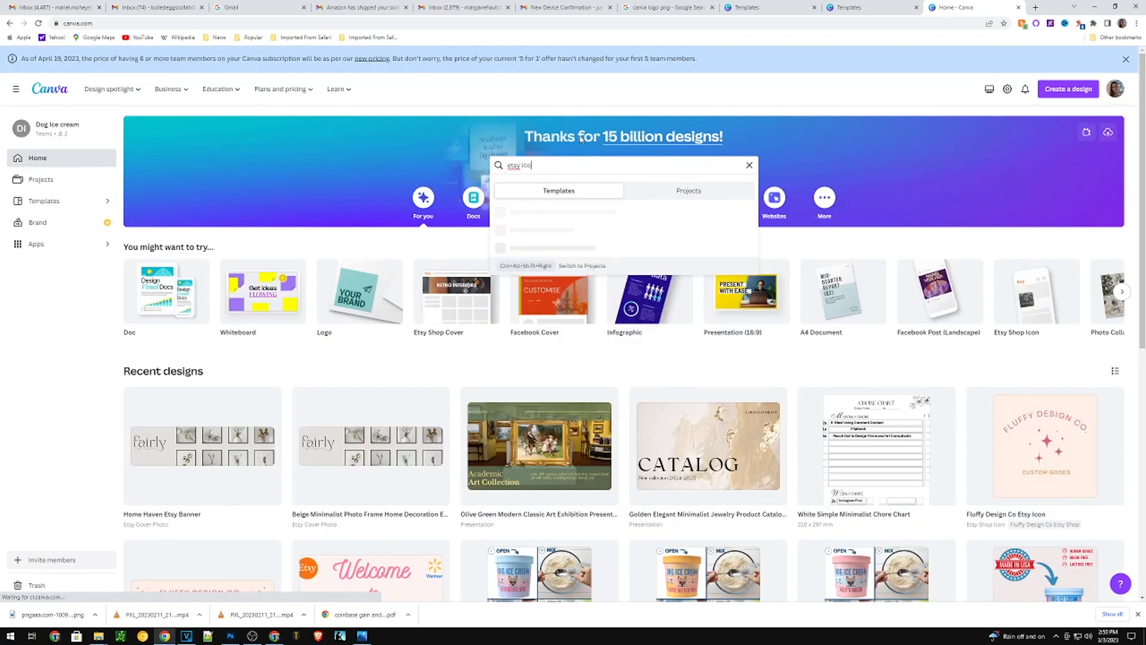
key(Return)
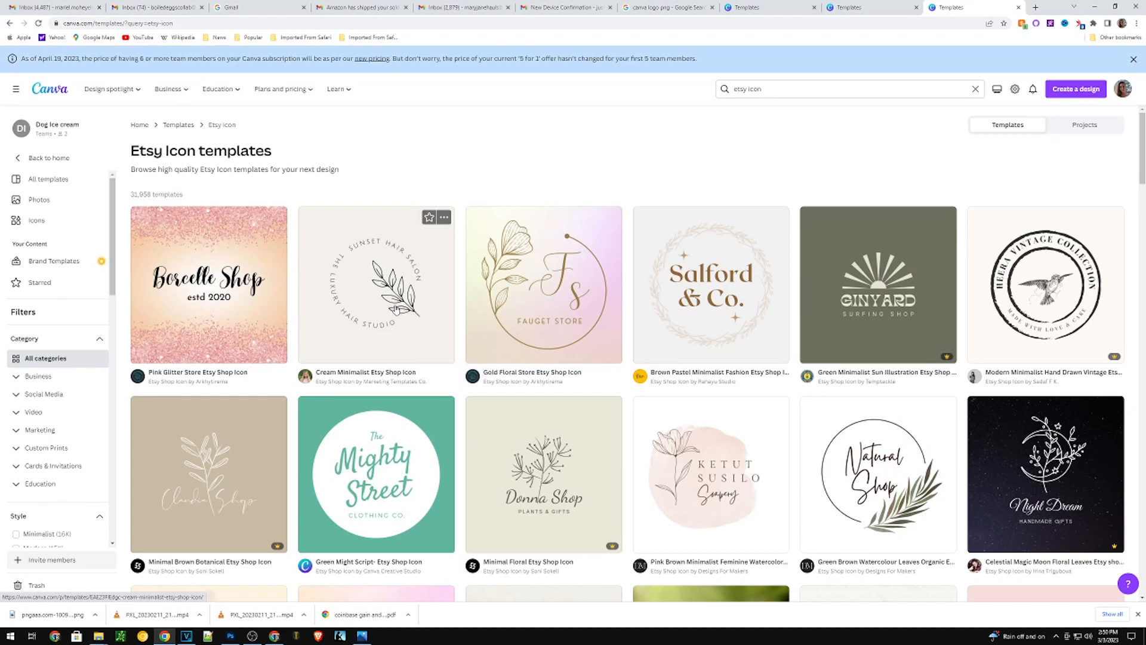
click(362, 316)
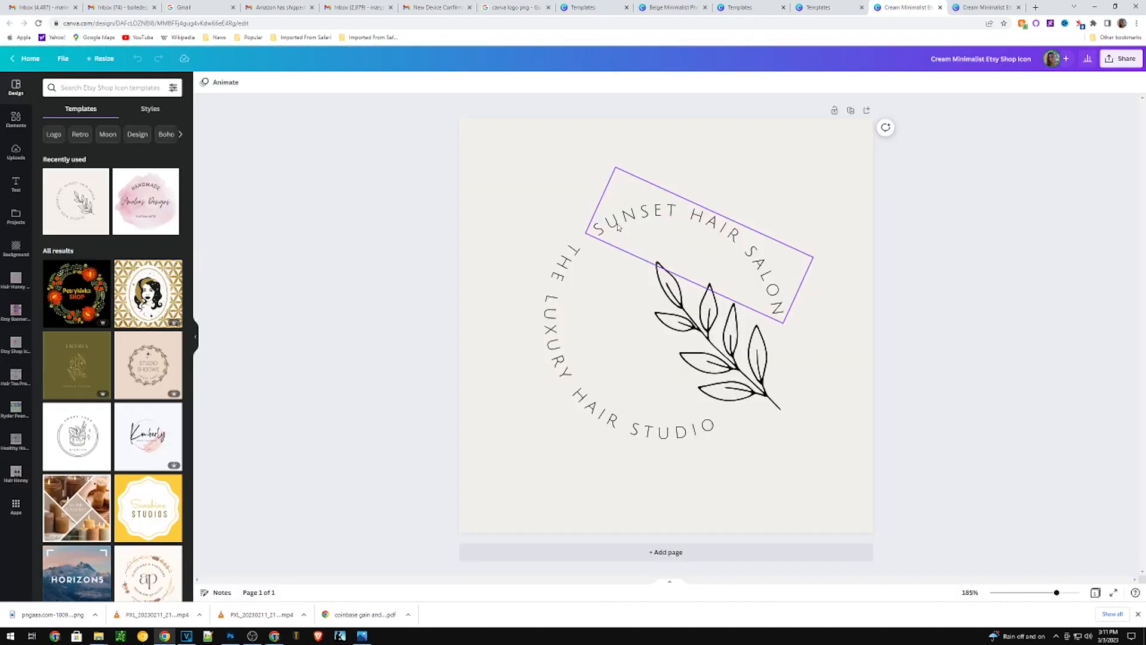
Delete the curved "SUNSET HAIR SALON" and "THE LUXURY HAIR STUDIO" texts, keeping only the leaf branch.
click(619, 229)
double_click(632, 214)
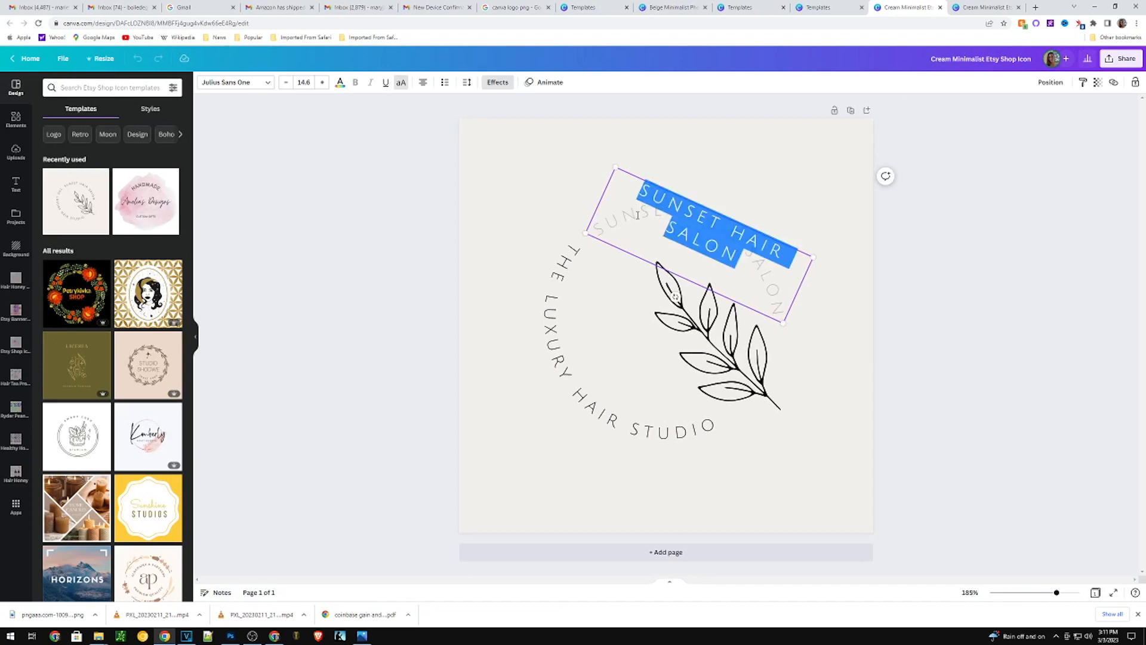
click(730, 375)
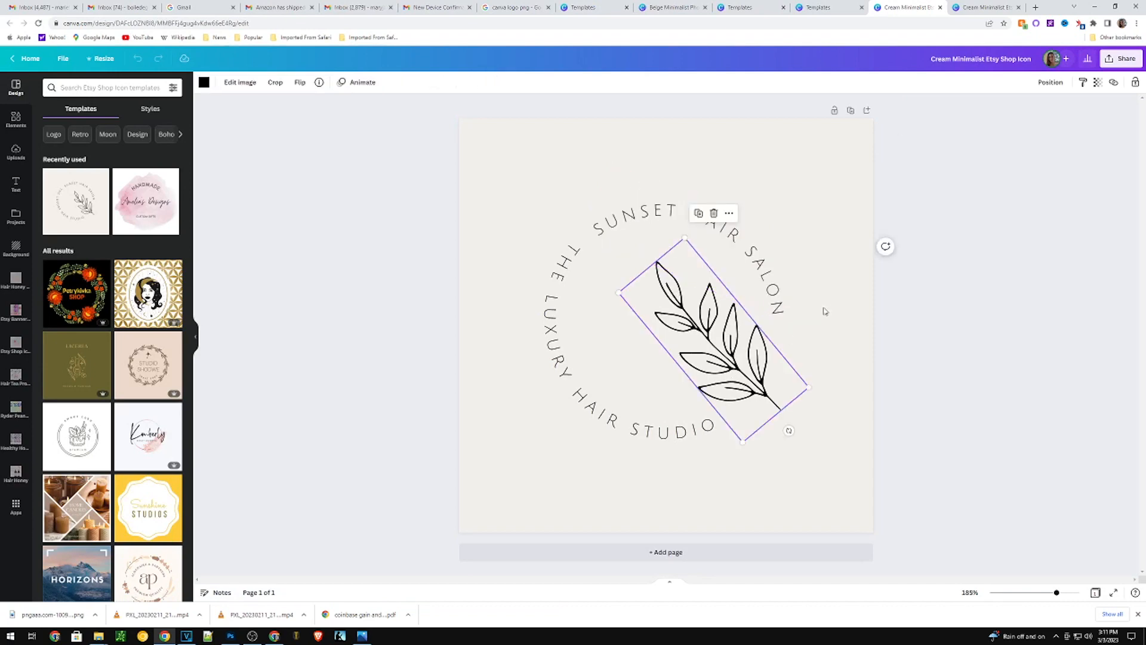
click(766, 278)
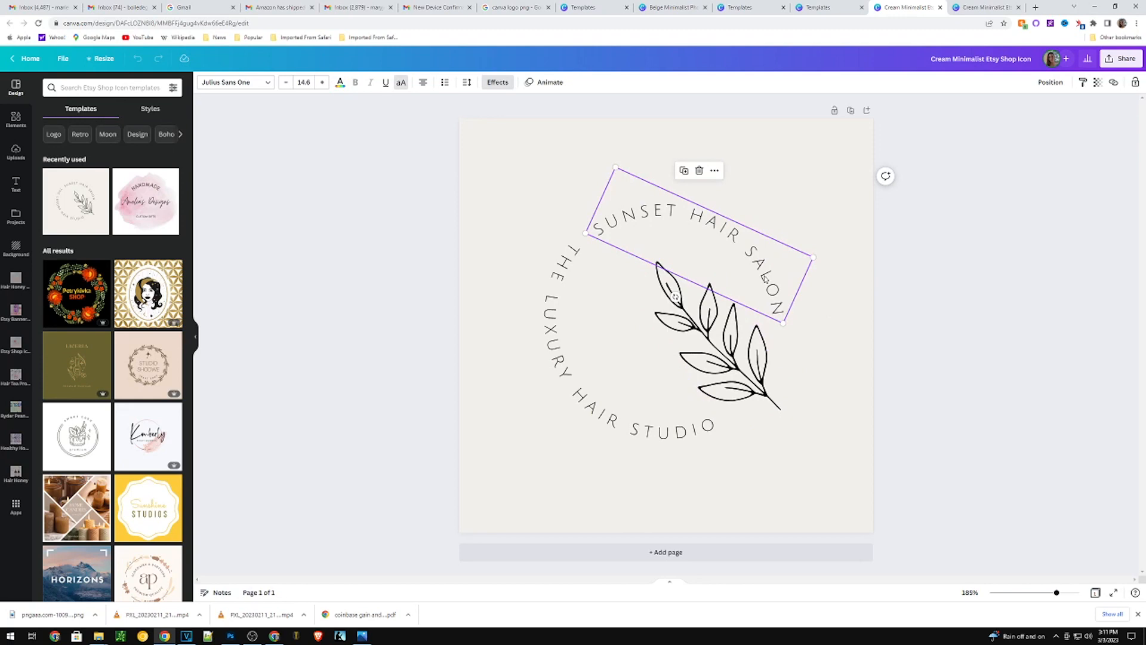
key(Delete)
click(561, 322)
key(Delete)
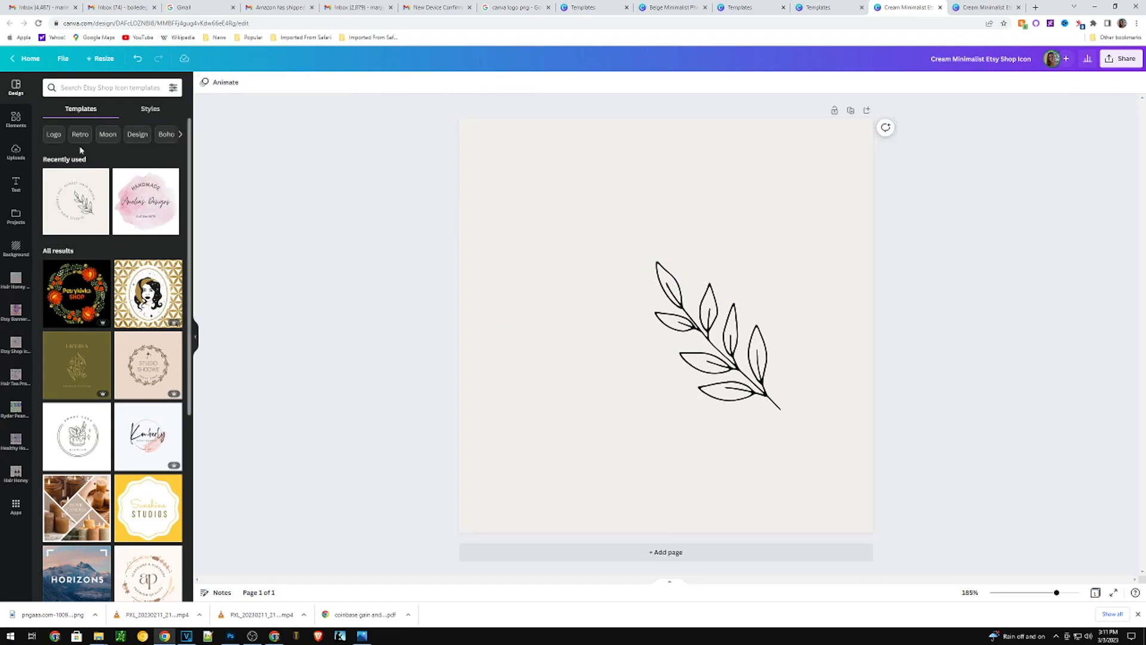
Add a heading above the leaf branch and set its font to TAN Parfait.
click(15, 184)
drag(101, 157, 570, 163)
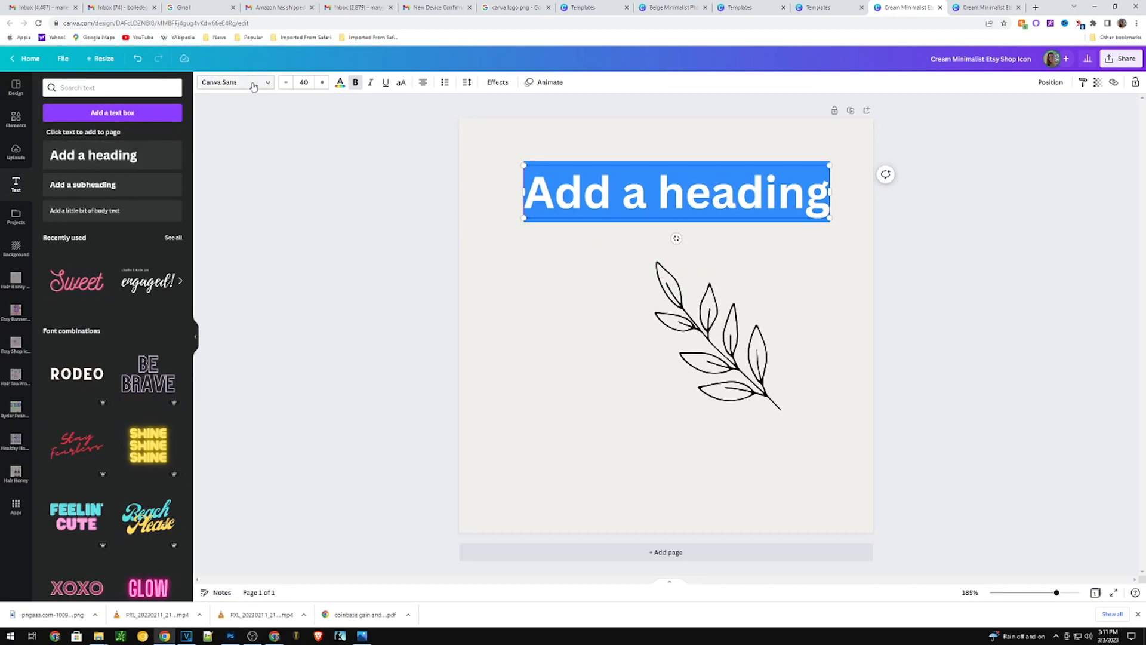
click(254, 84)
click(150, 88)
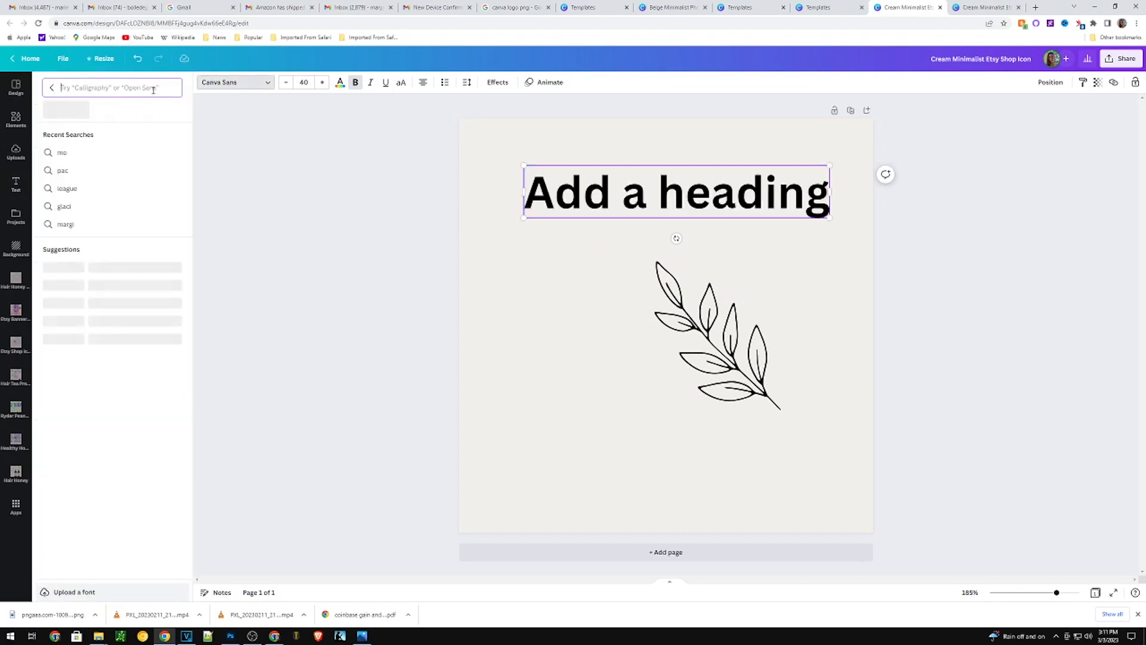
text(TAN)
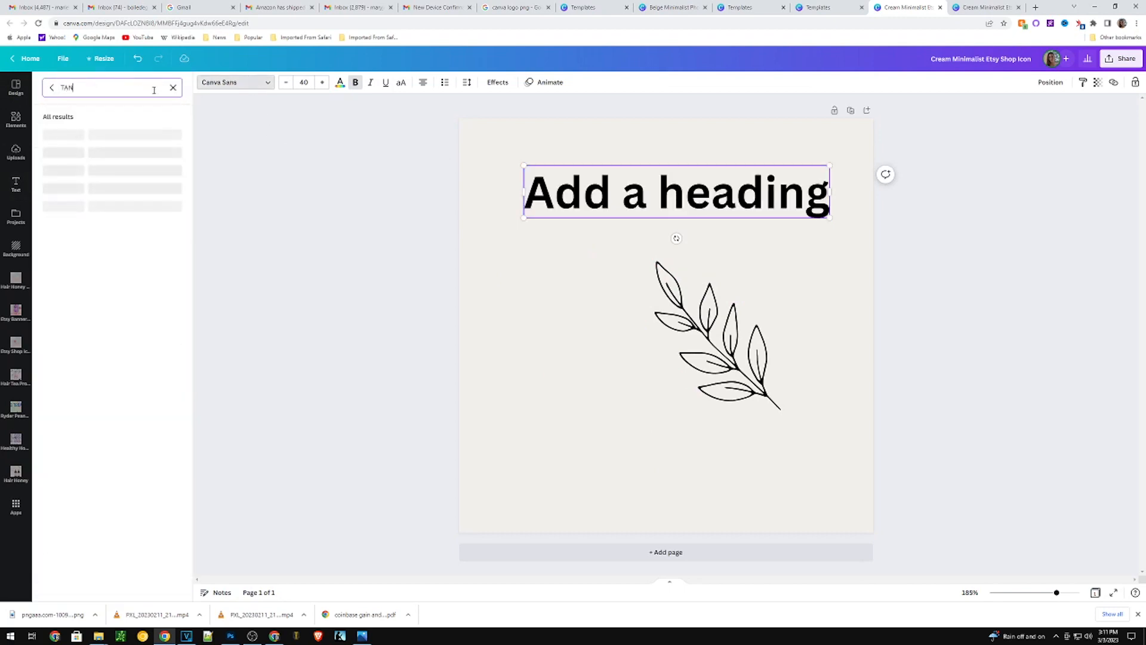
text( pa)
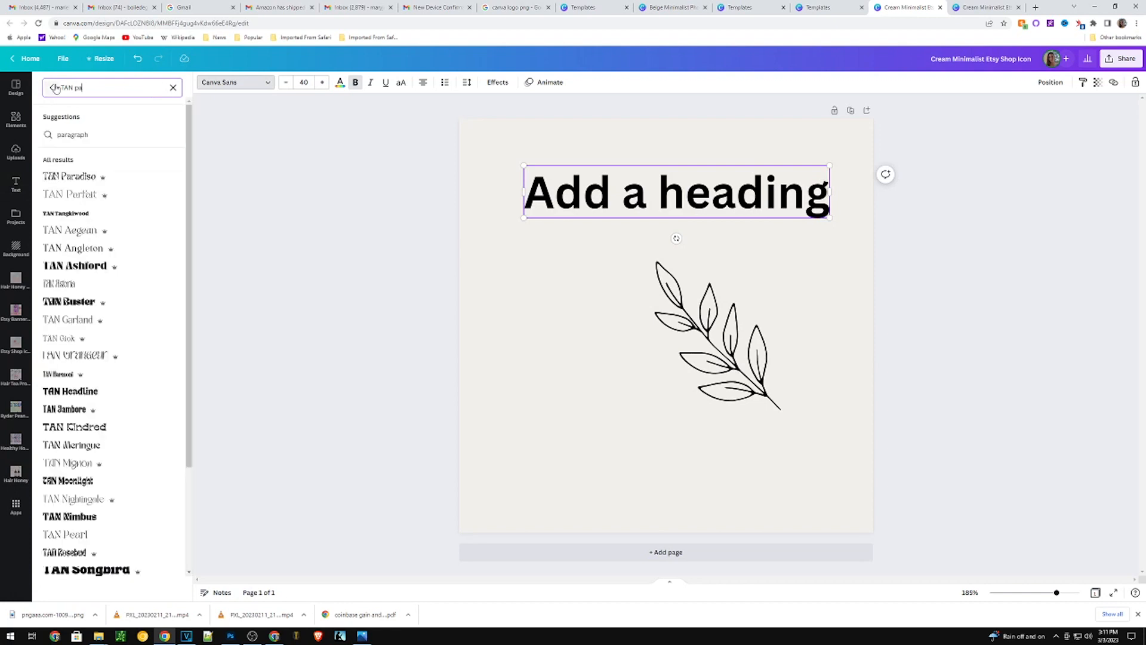
click(90, 195)
Replace the placeholder heading text with "Home Haven" on one line.
click(635, 233)
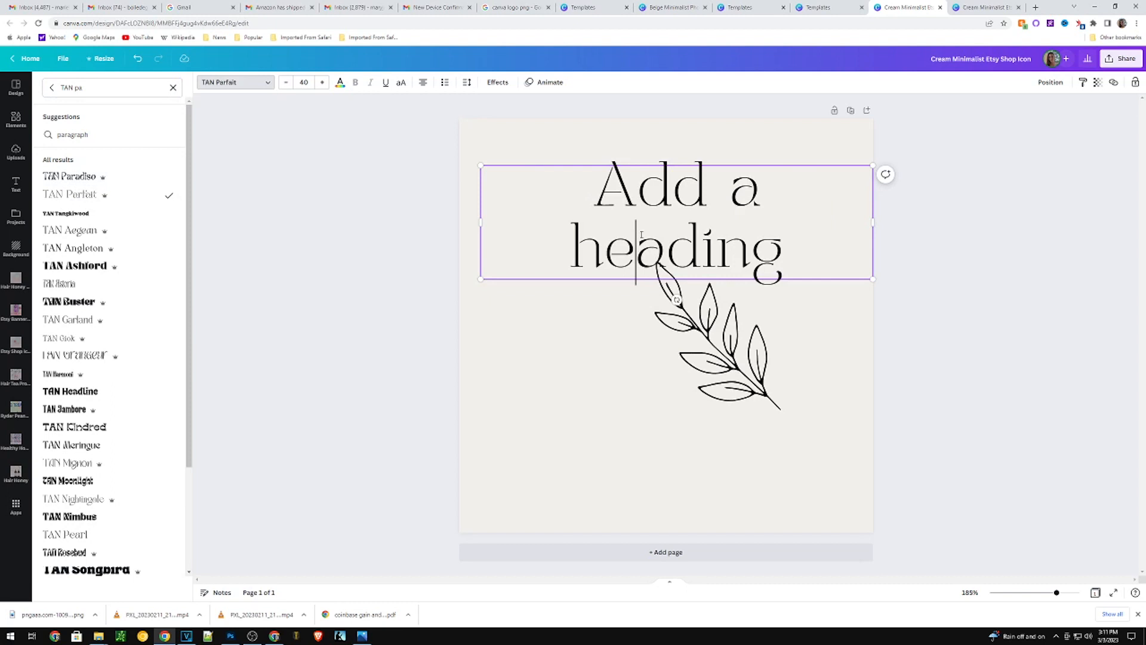
key(ctrl+a)
text(Home)
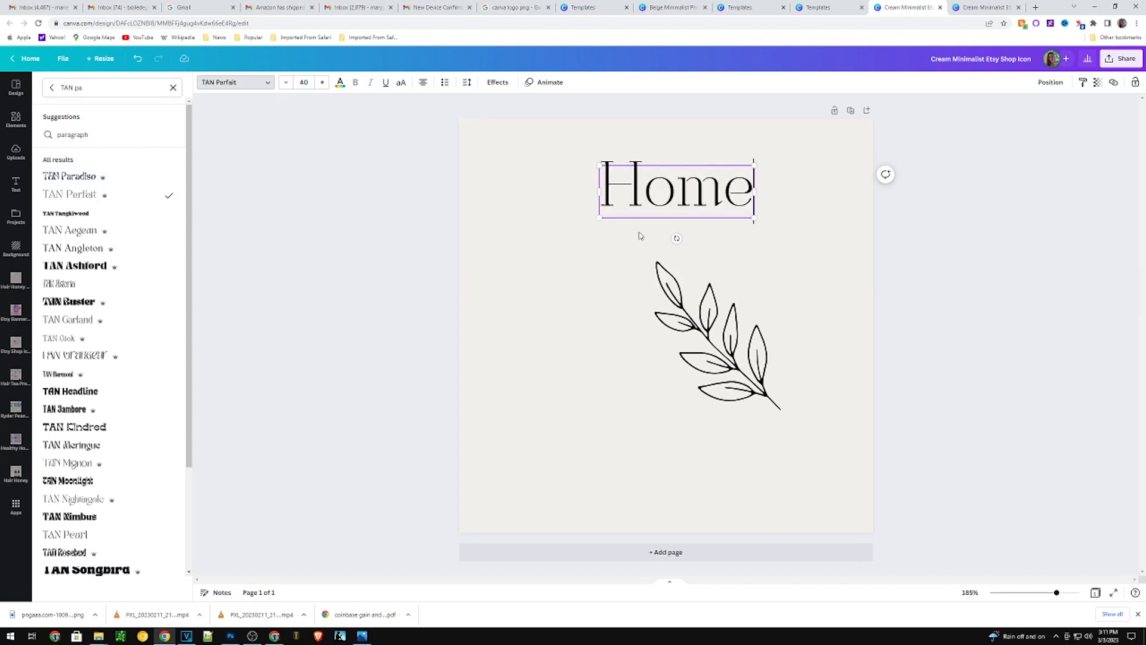
text( Haven)
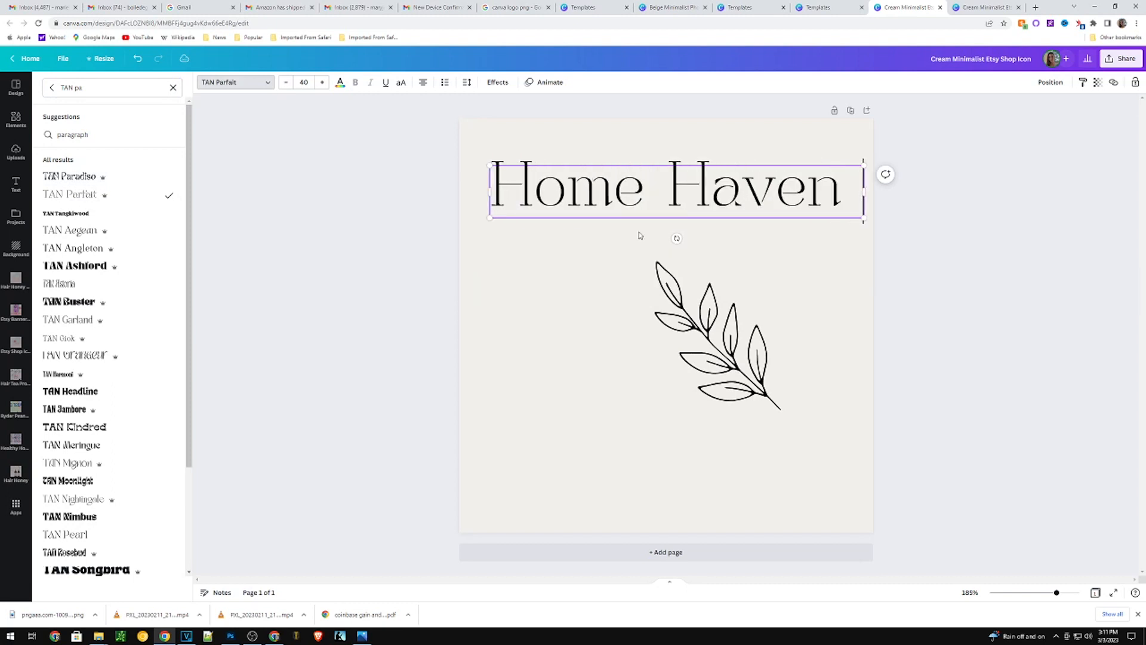
click(794, 247)
click(787, 261)
Apply the Curve shape effect to the "Home Haven" heading and set the curve to 34.
click(746, 192)
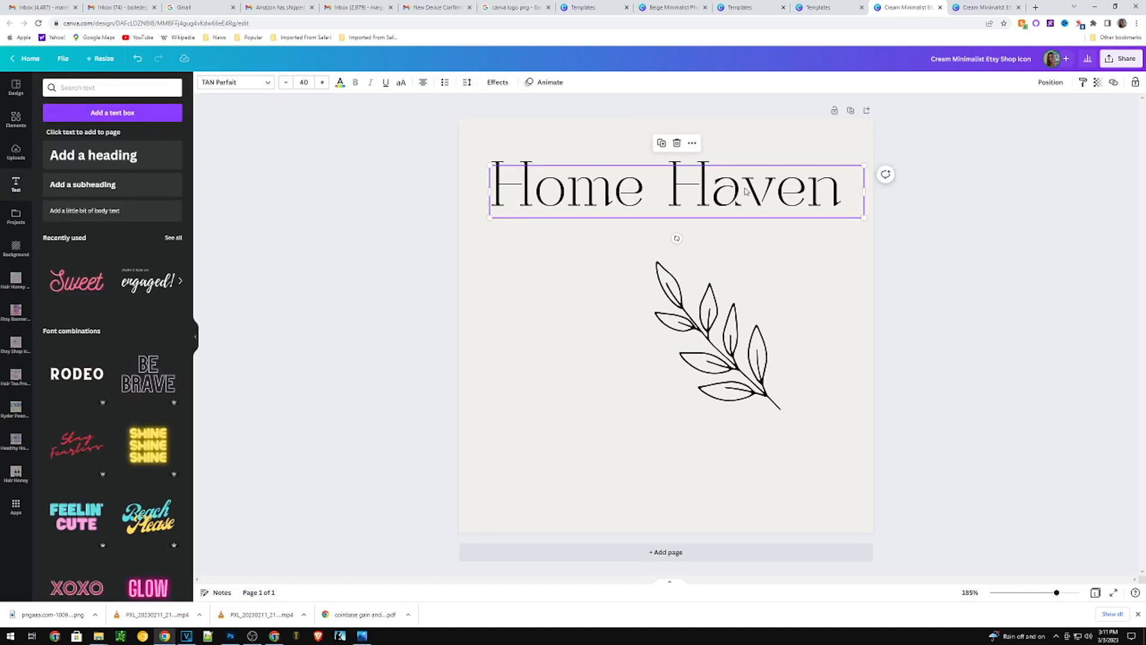
click(500, 83)
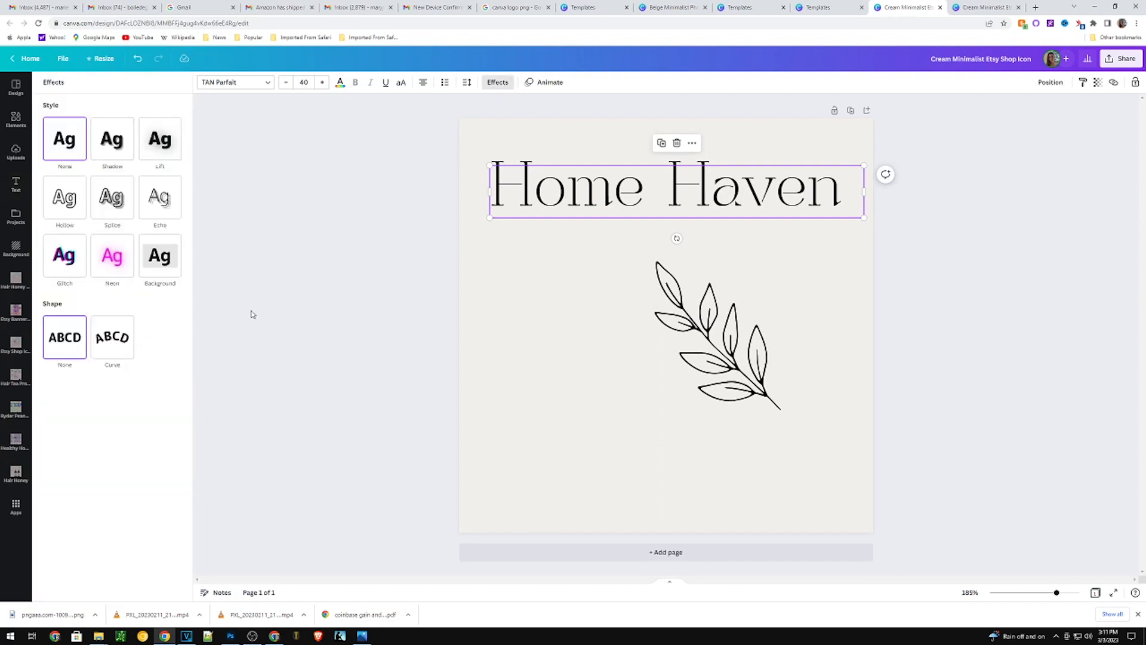
click(117, 337)
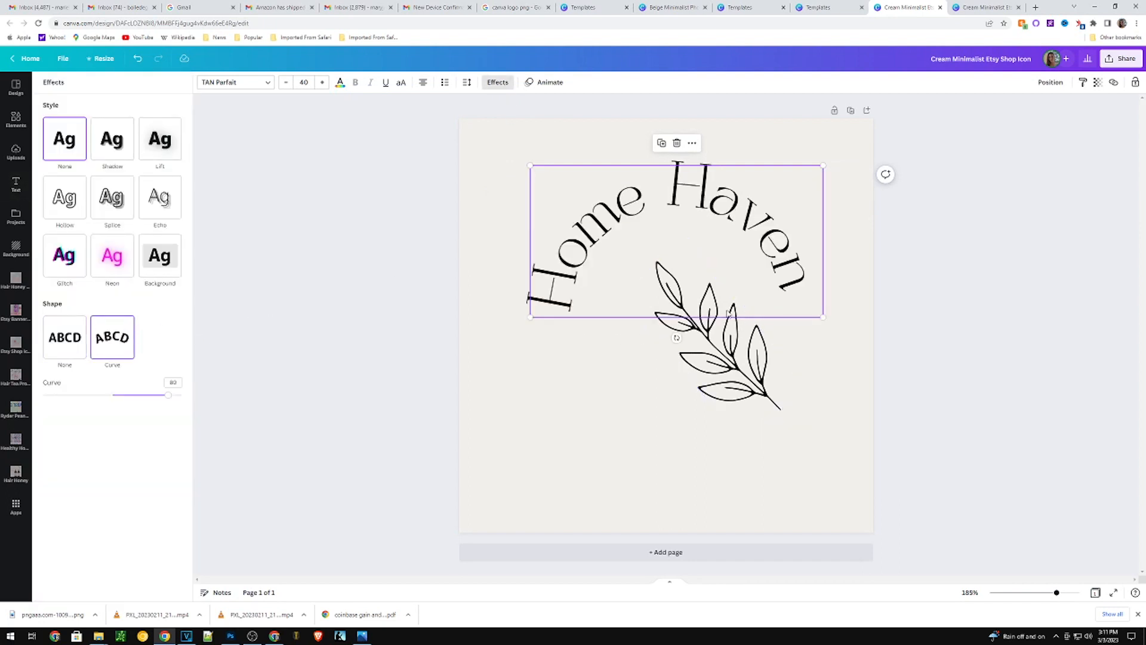
drag(166, 399, 136, 385)
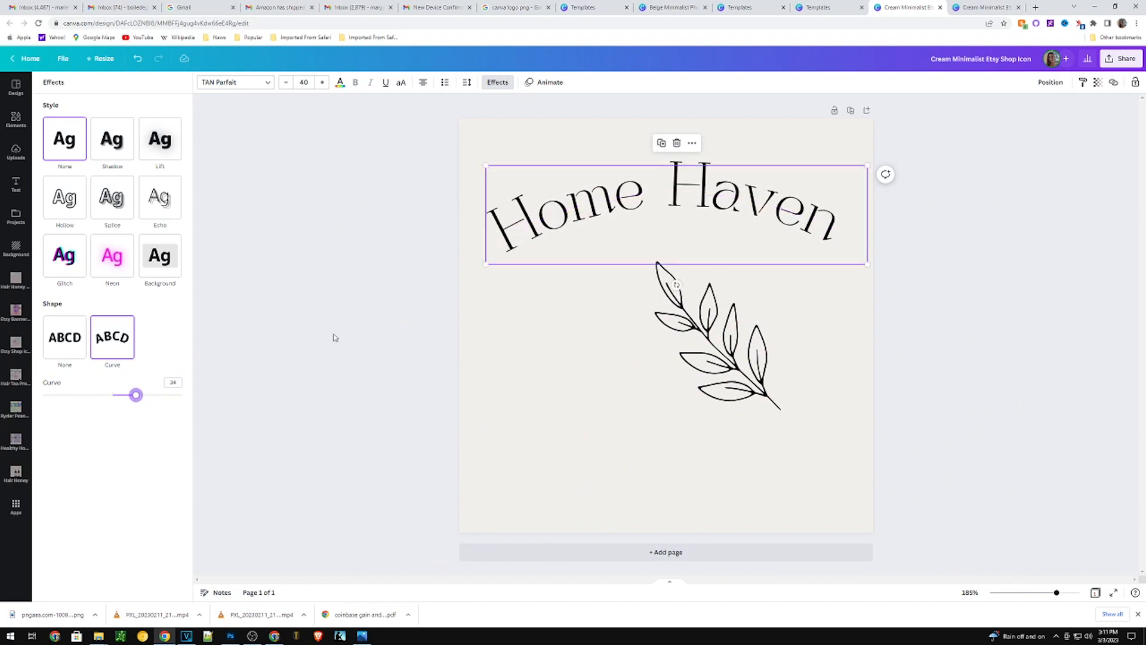
Duplicate the leaf branch, rotate the copy to mirror the original, and arrange the two side by side under the curved heading.
click(684, 336)
drag(704, 334, 682, 320)
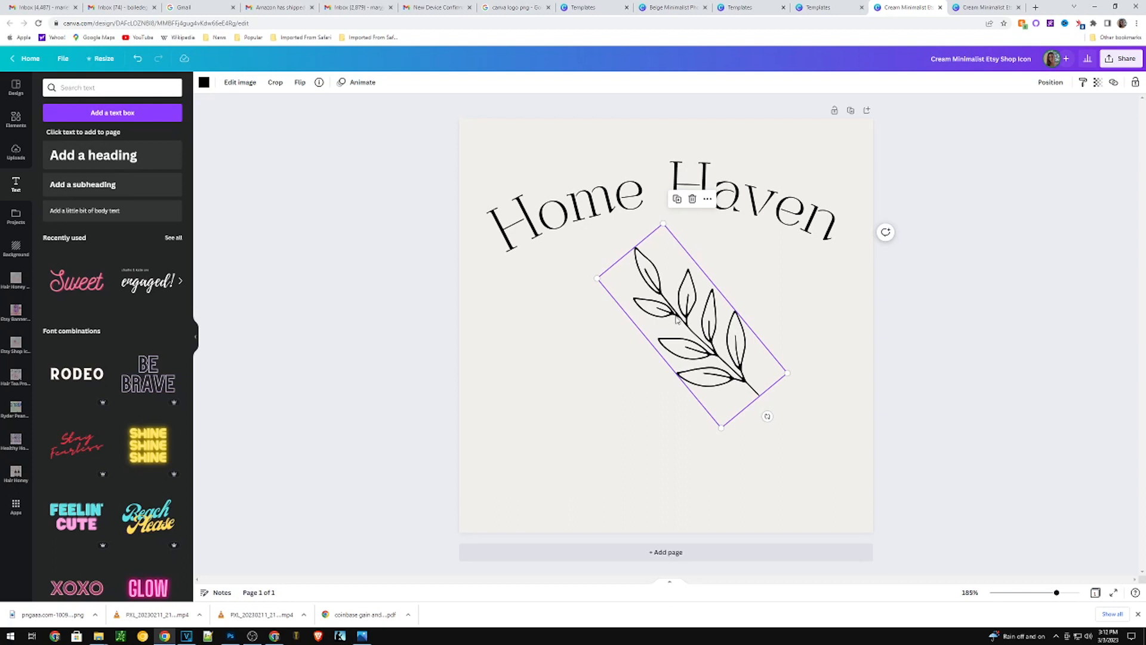
right_click(676, 320)
click(679, 330)
key(ctrl+v)
drag(781, 429, 632, 410)
drag(688, 351, 758, 349)
drag(598, 312, 598, 318)
click(709, 452)
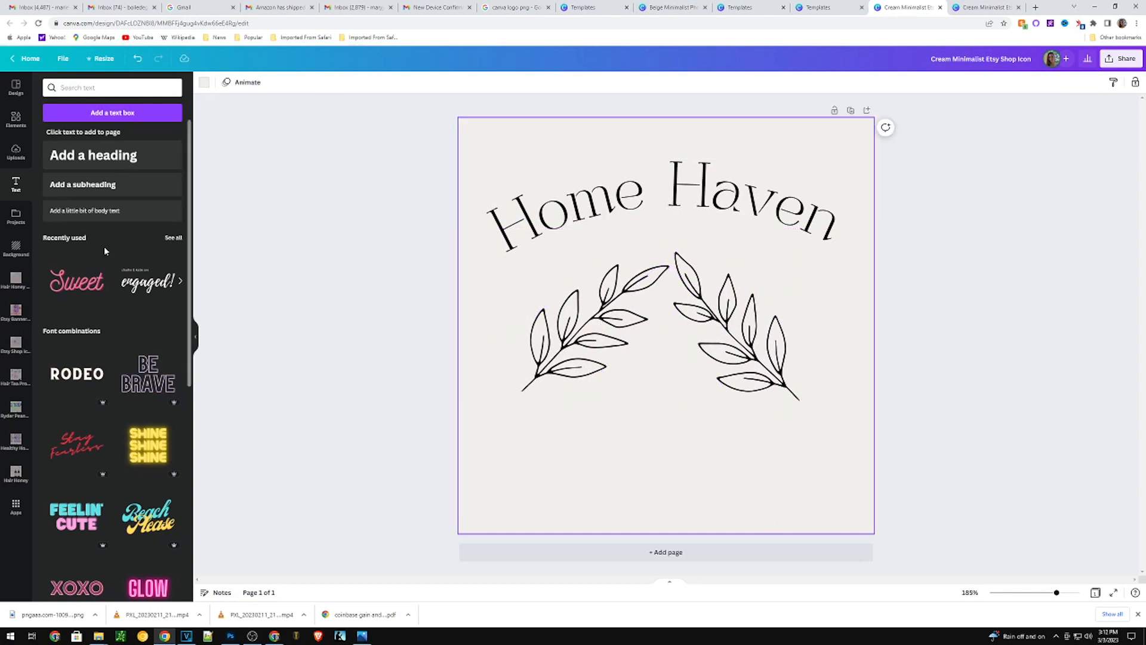
Add a subheading below the leaf branches and set its font to DM Sans, matching the banner's tagline font.
drag(78, 190, 599, 408)
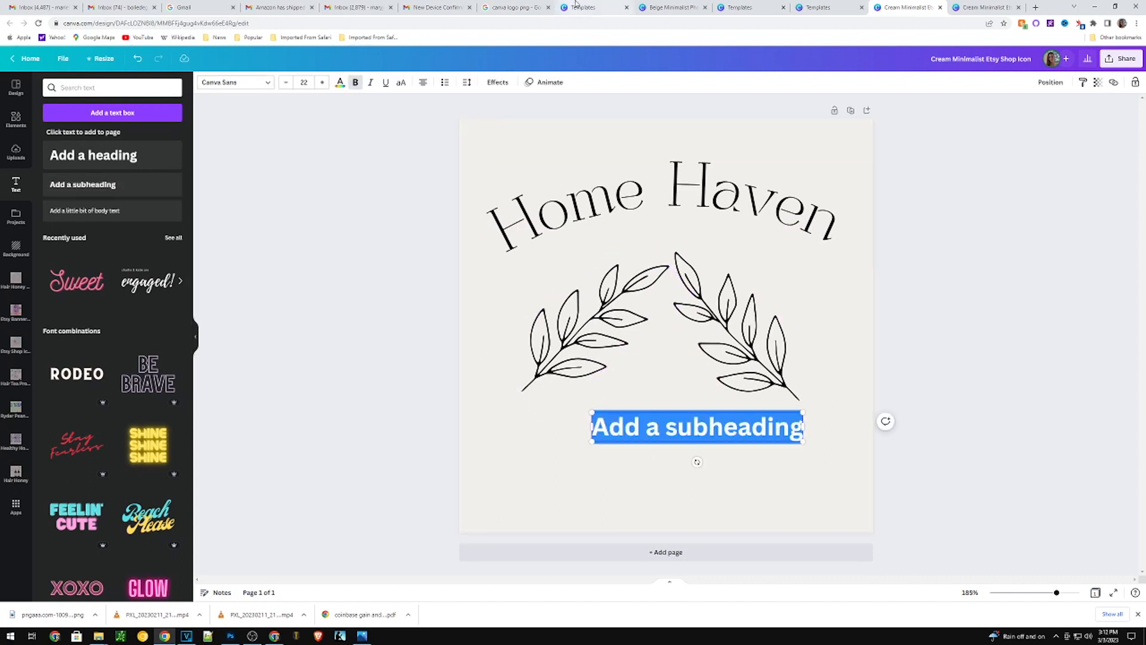
click(662, 10)
click(412, 389)
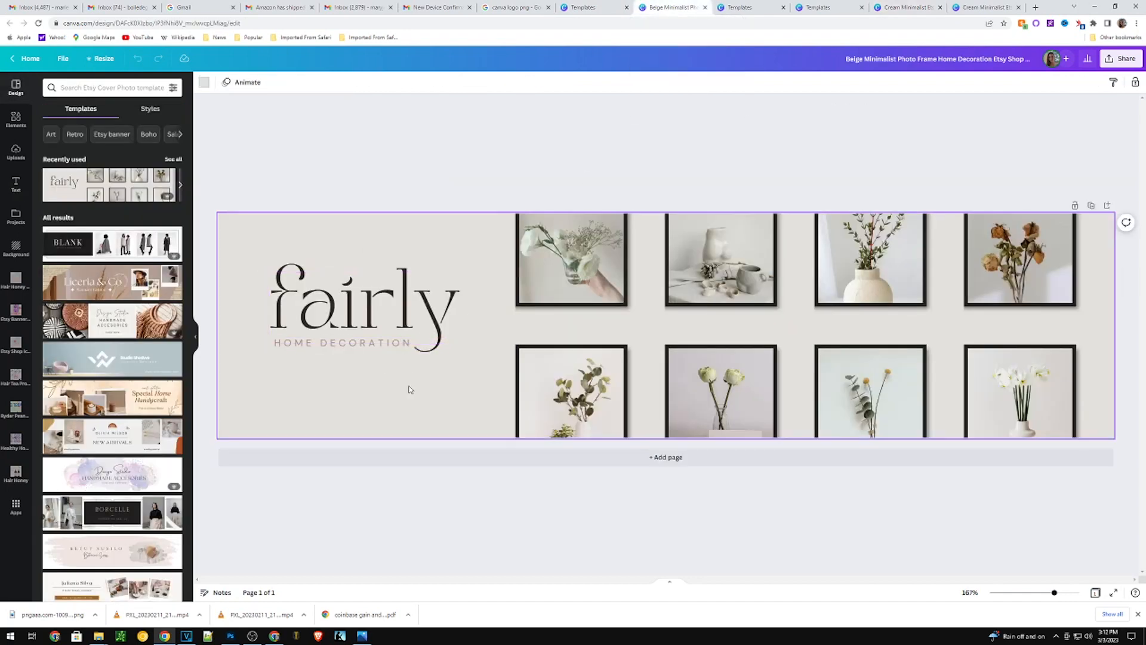
click(341, 348)
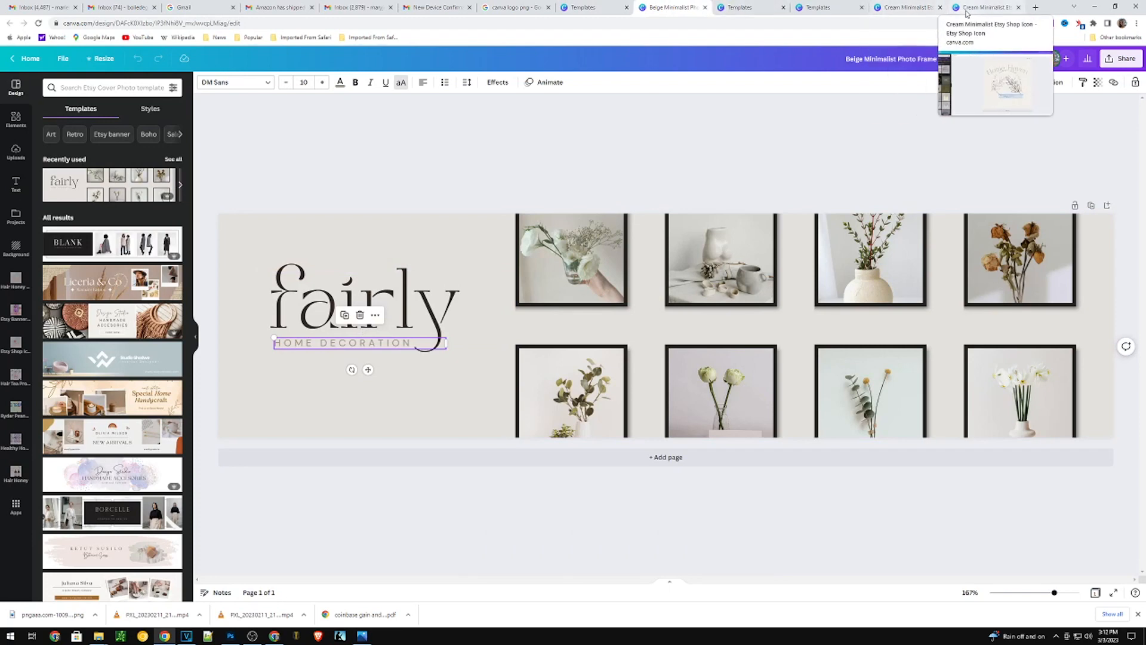
click(912, 12)
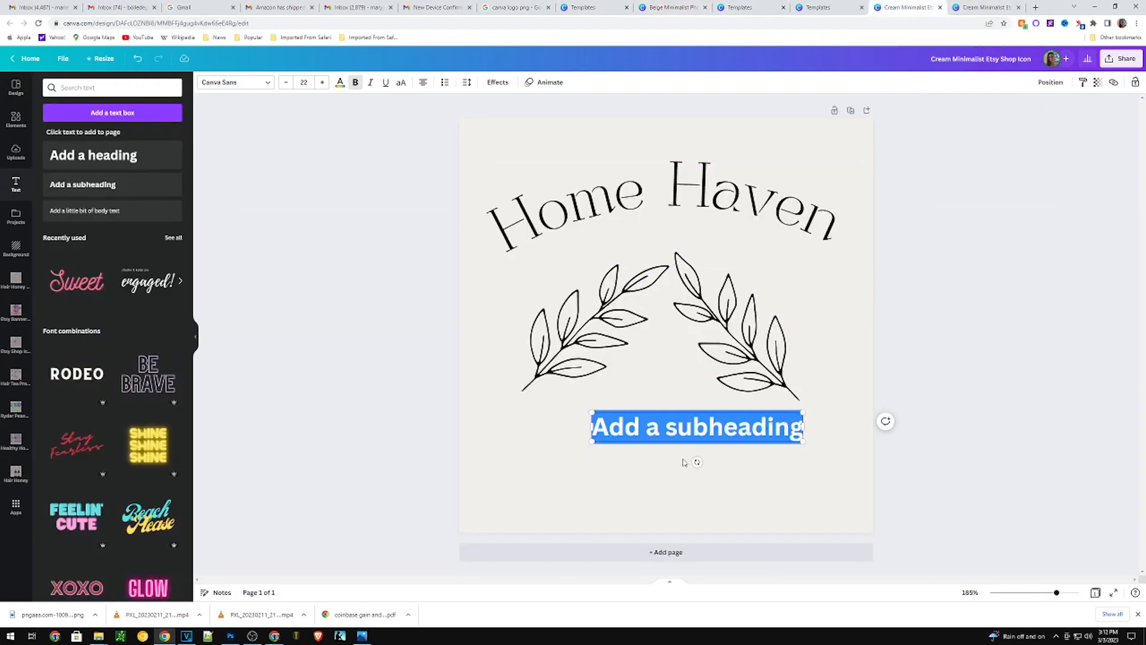
click(249, 84)
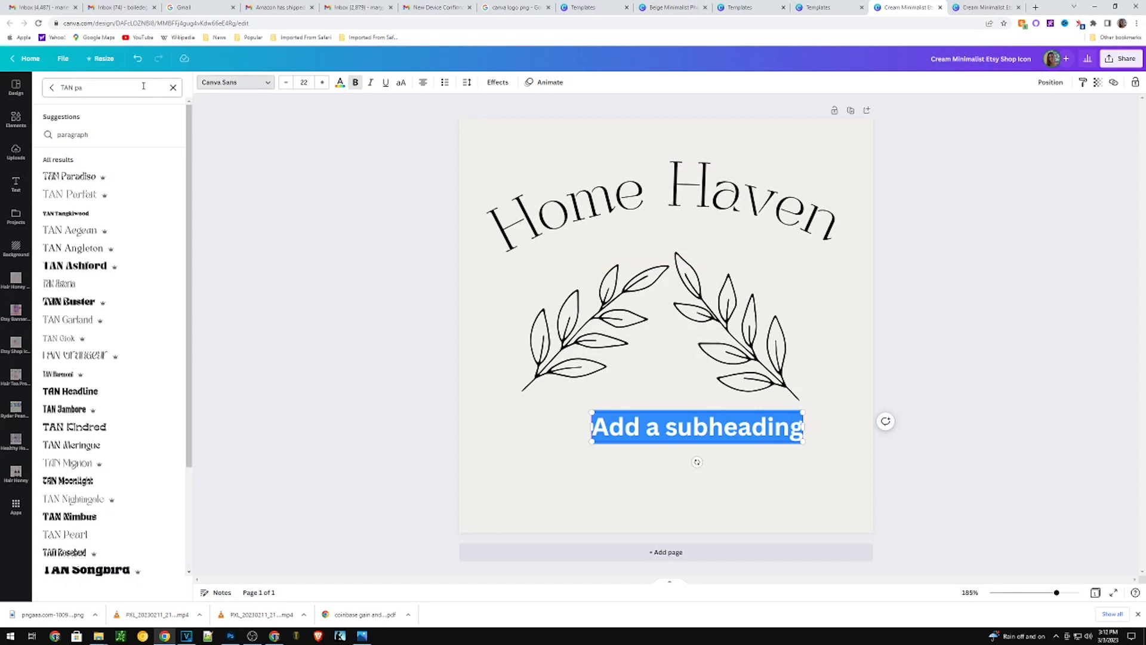
click(173, 87)
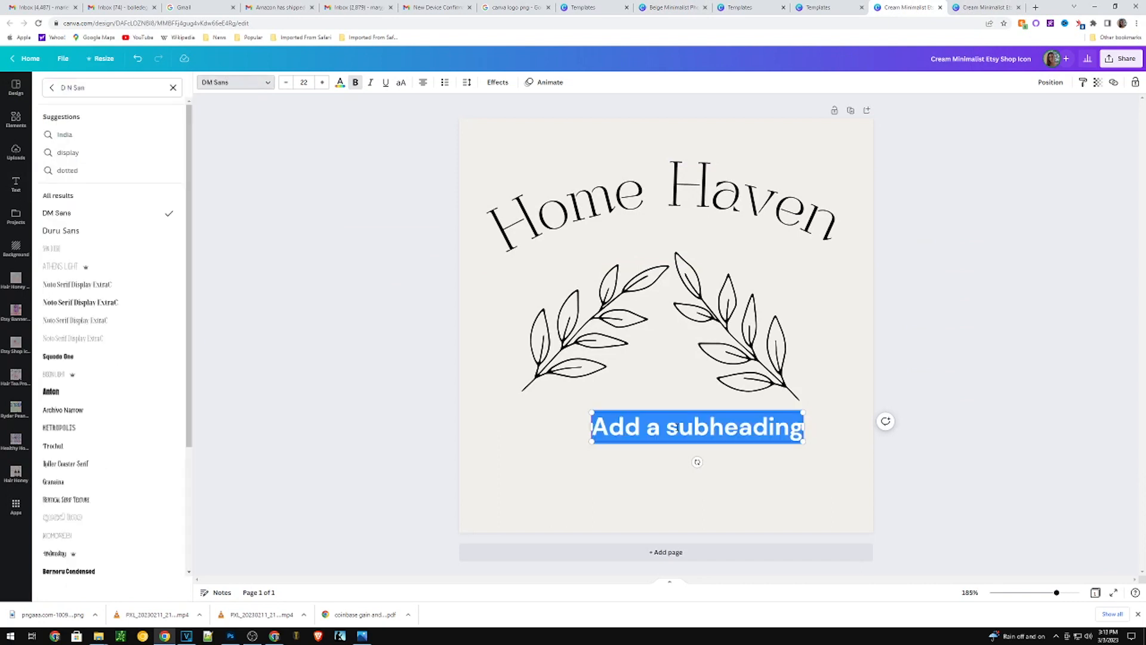
Replace the placeholder subheading text with "Home Decoration" and remove its bold formatting.
text(Home Decoration)
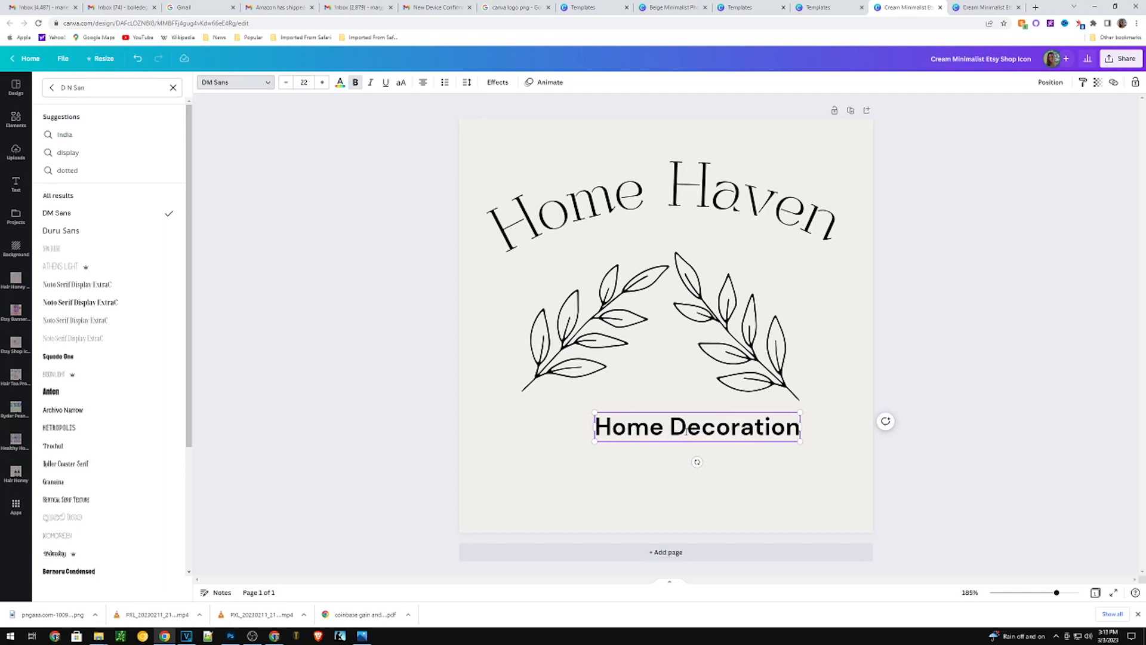
click(355, 82)
triple_click(648, 427)
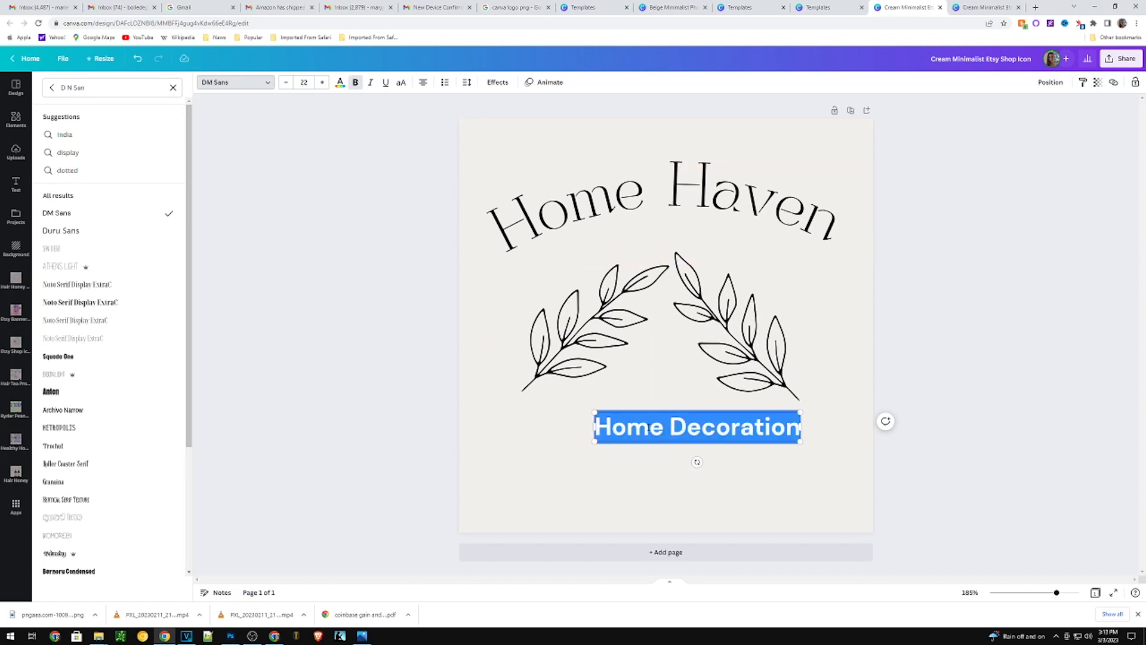
click(356, 84)
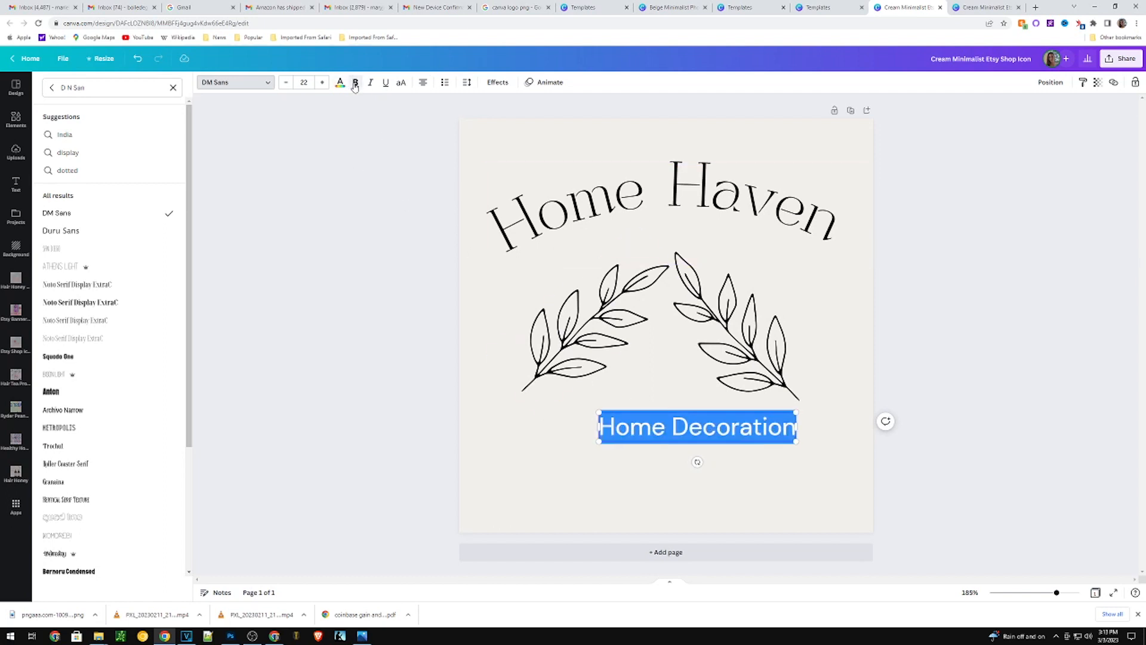
Move the "Home Decoration" text so it sits horizontally centered on the page with a small gap below the leaf branches.
click(407, 331)
drag(688, 435, 642, 430)
click(695, 481)
click(643, 435)
click(696, 456)
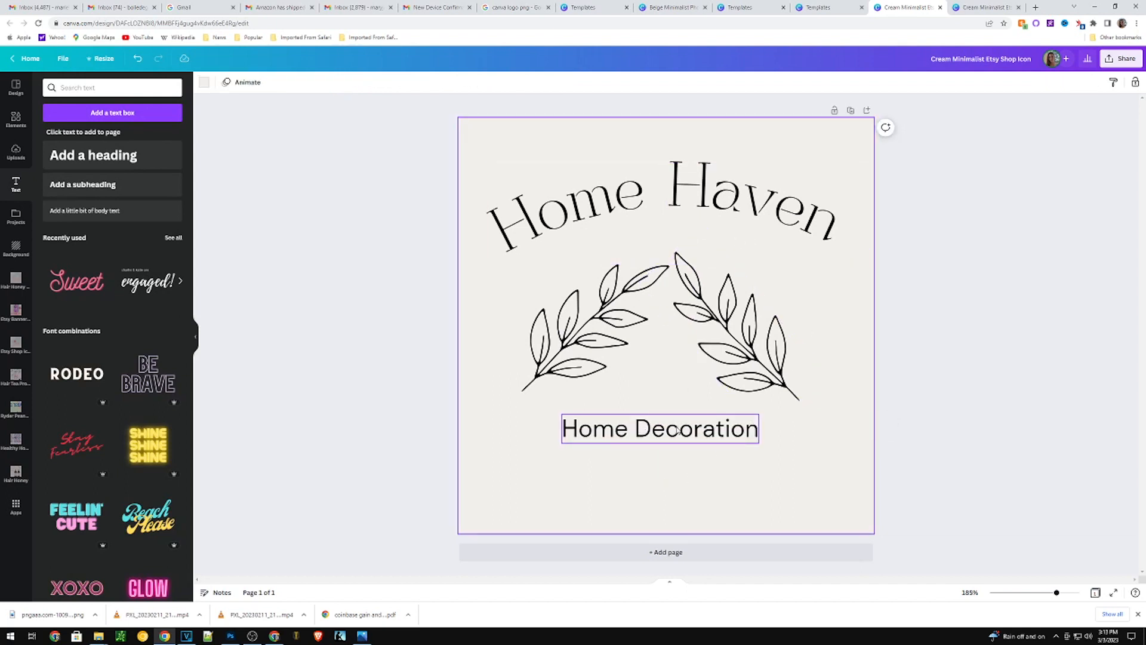
drag(677, 426, 682, 442)
click(800, 499)
Slightly increase the curve of the "Home Haven" heading.
click(717, 209)
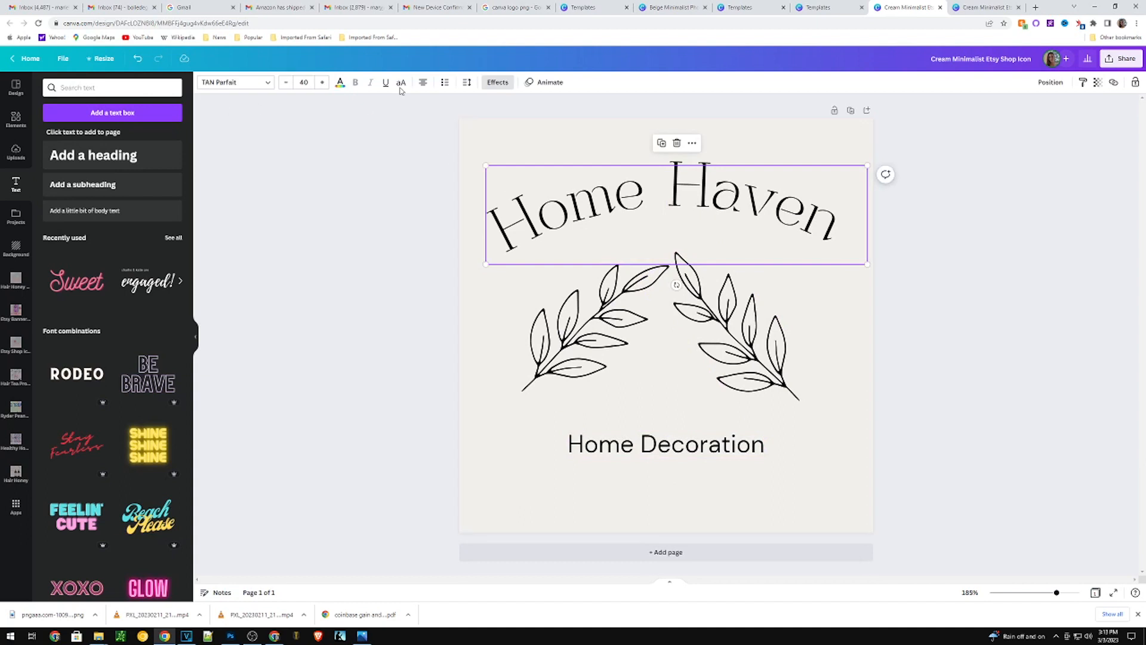
click(497, 82)
drag(137, 396, 138, 398)
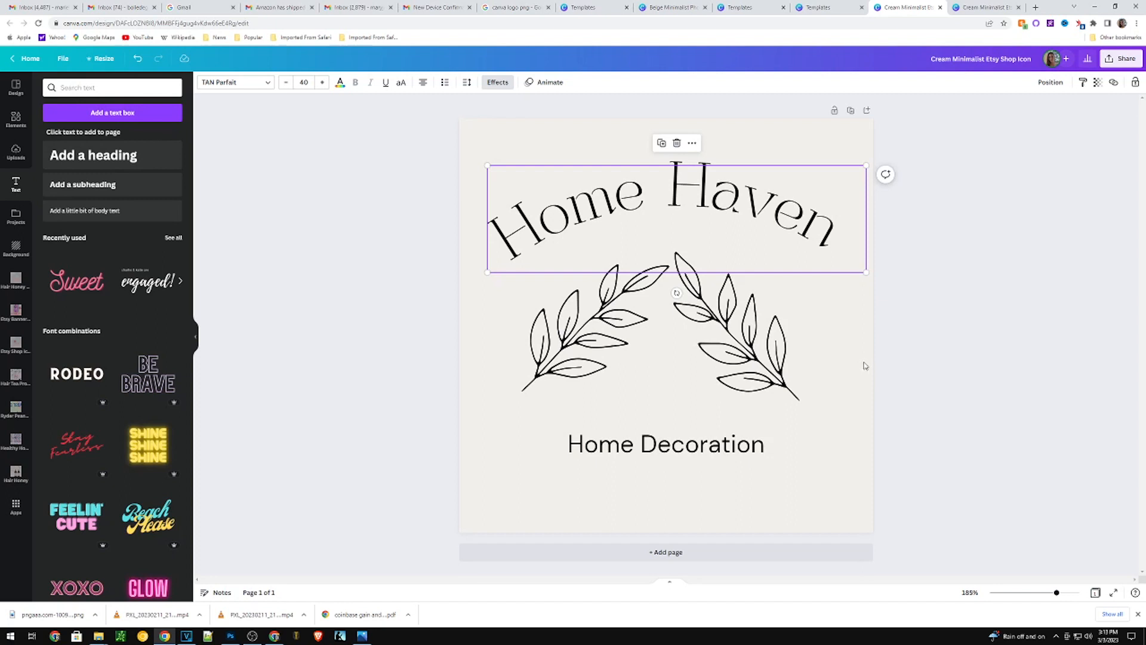
click(913, 348)
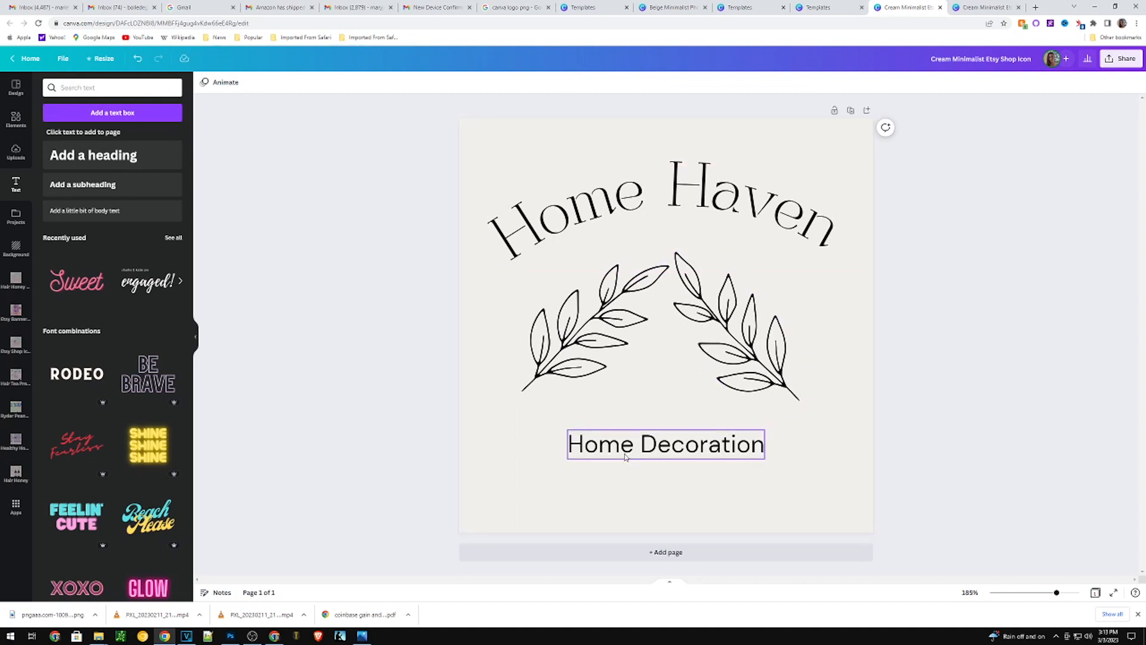
Open the sharing and download options for the shop icon design.
click(1121, 58)
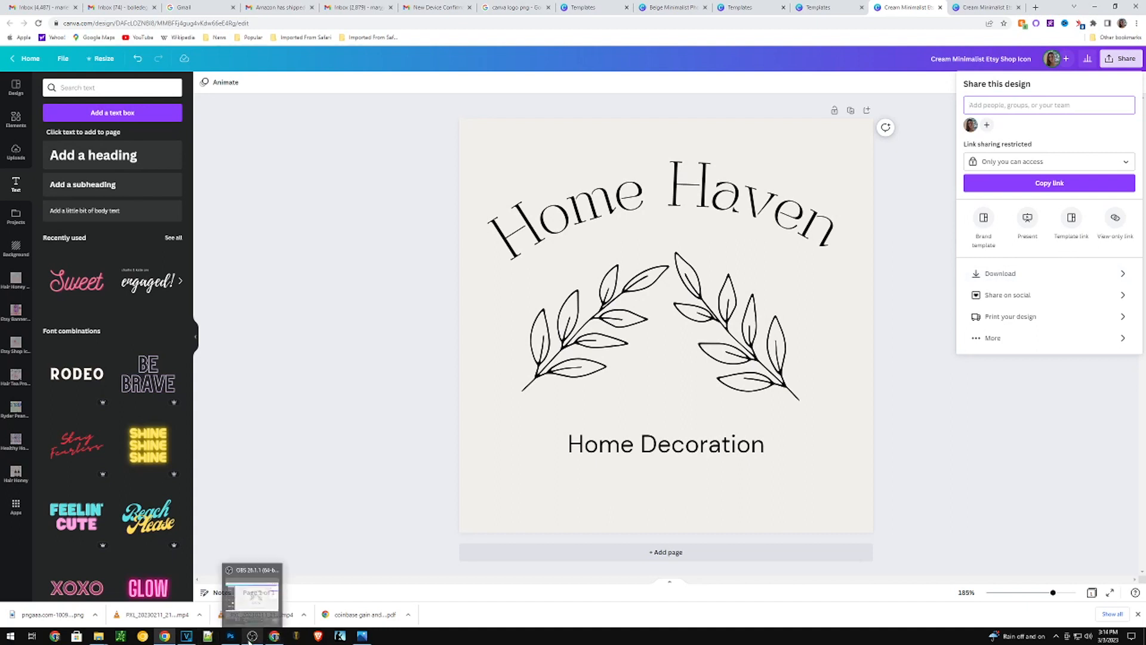
mouse_move(231, 639)
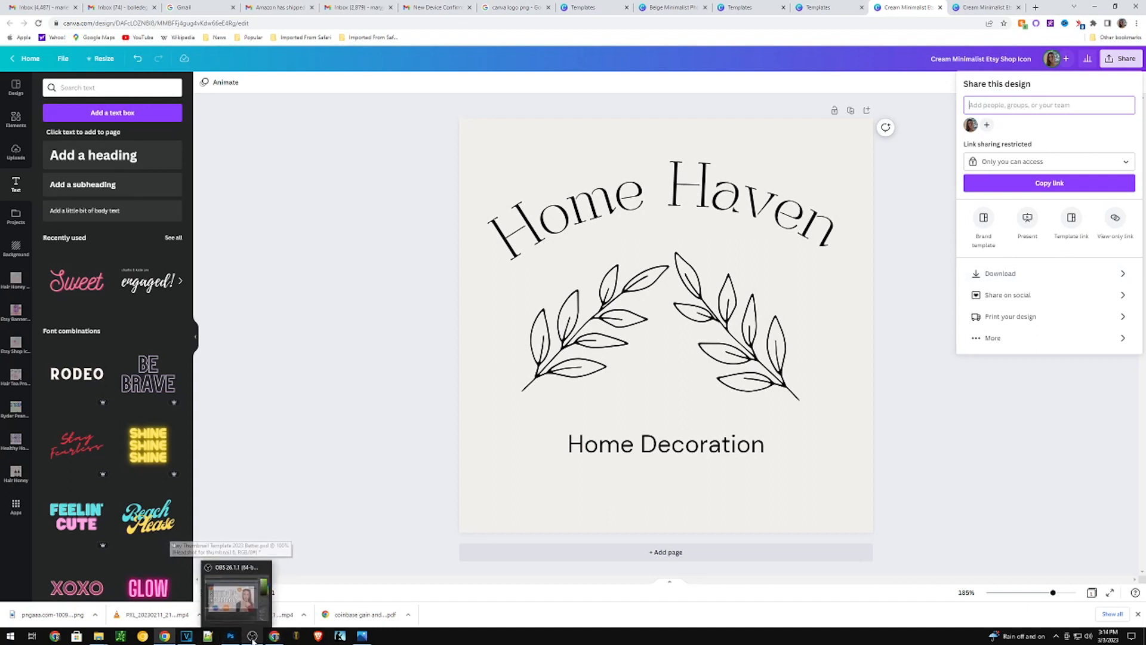